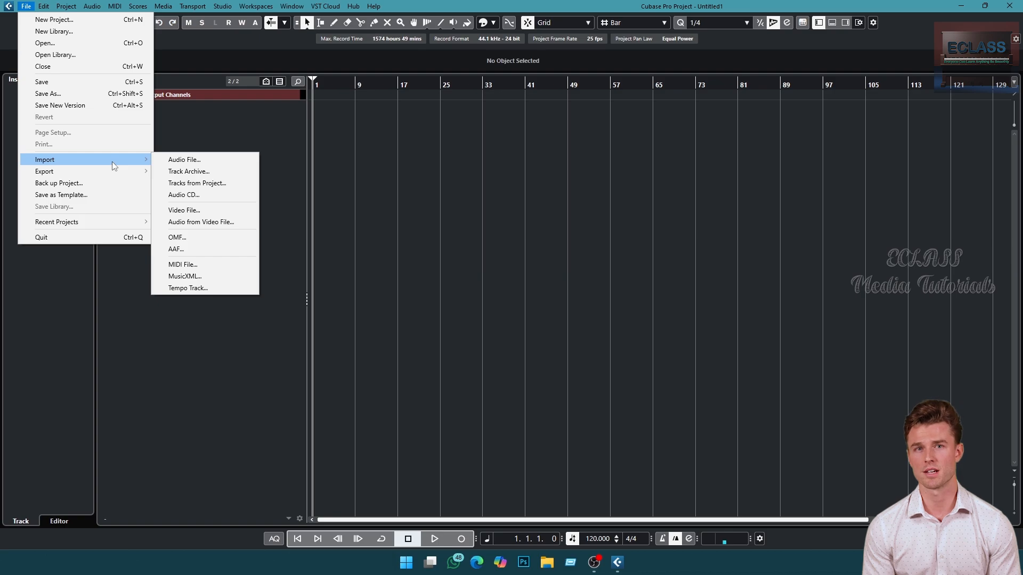
Step: Import the 2016-03-20 "Spirit" MP3 from the Sounds folder into the project as an audio track
left_click(184, 161)
left_click_drag(400, 31, 439, 28)
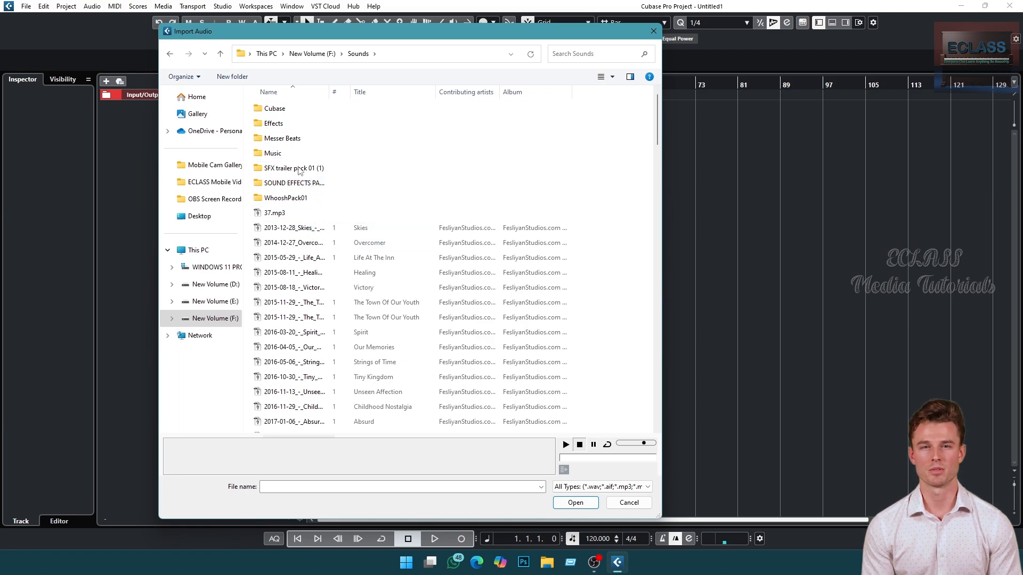
scroll(378, 280, "down", 1)
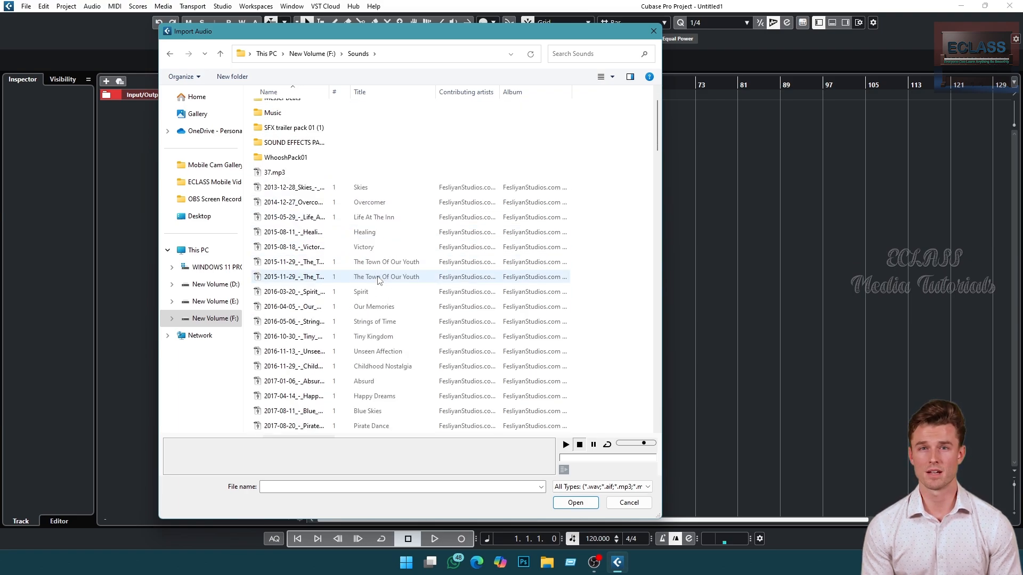
scroll(378, 280, "up", 1)
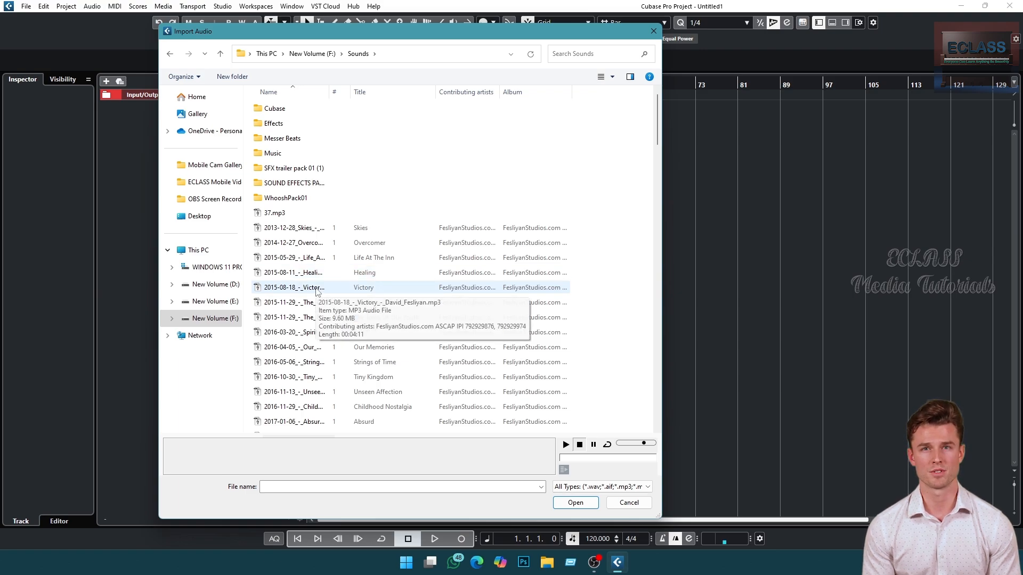
left_click(339, 330)
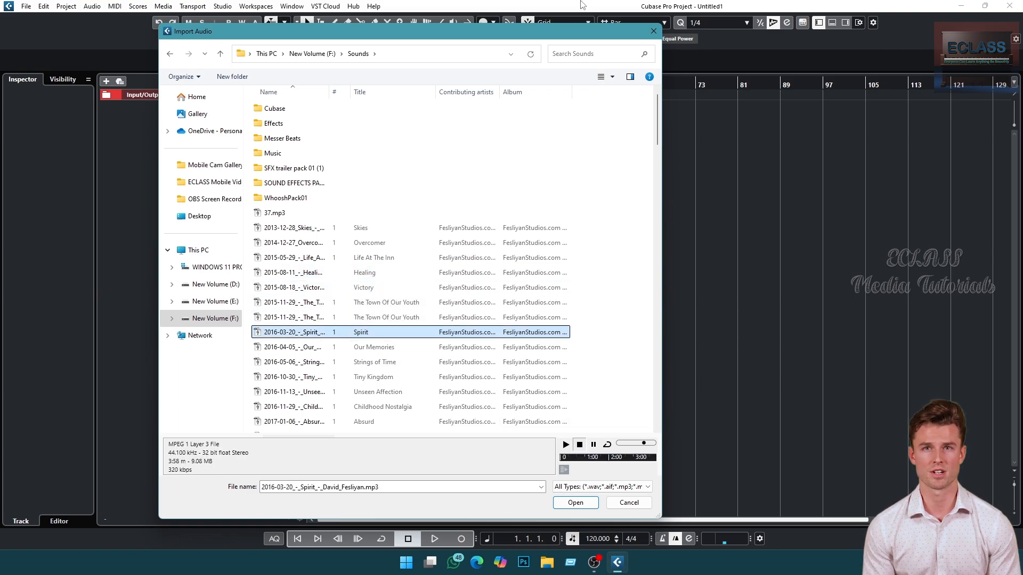
left_click_drag(564, 36, 575, 26)
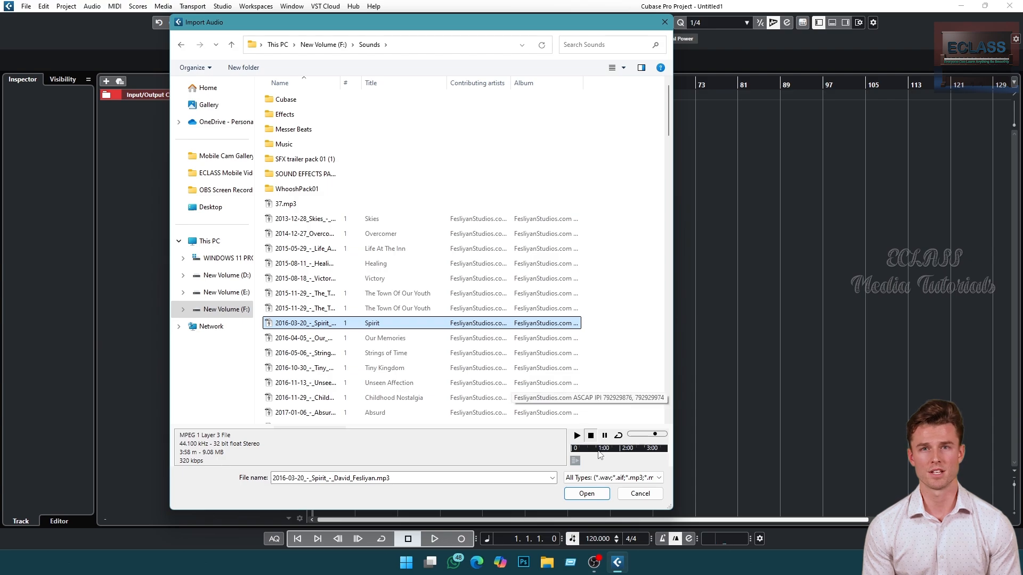
left_click(587, 494)
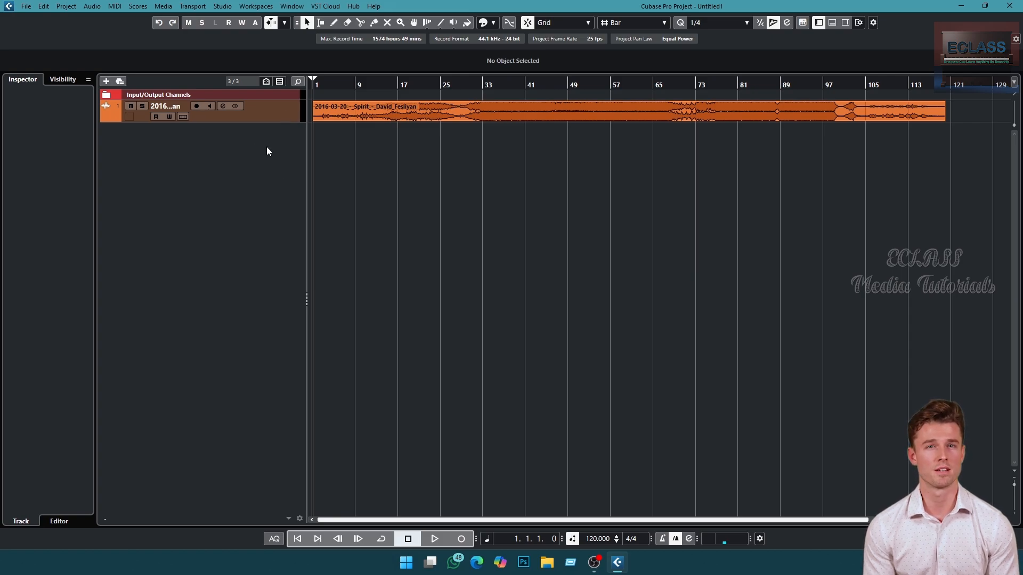
Step: Select the imported Spirit audio track and its clip in the arrangement
left_click(283, 110)
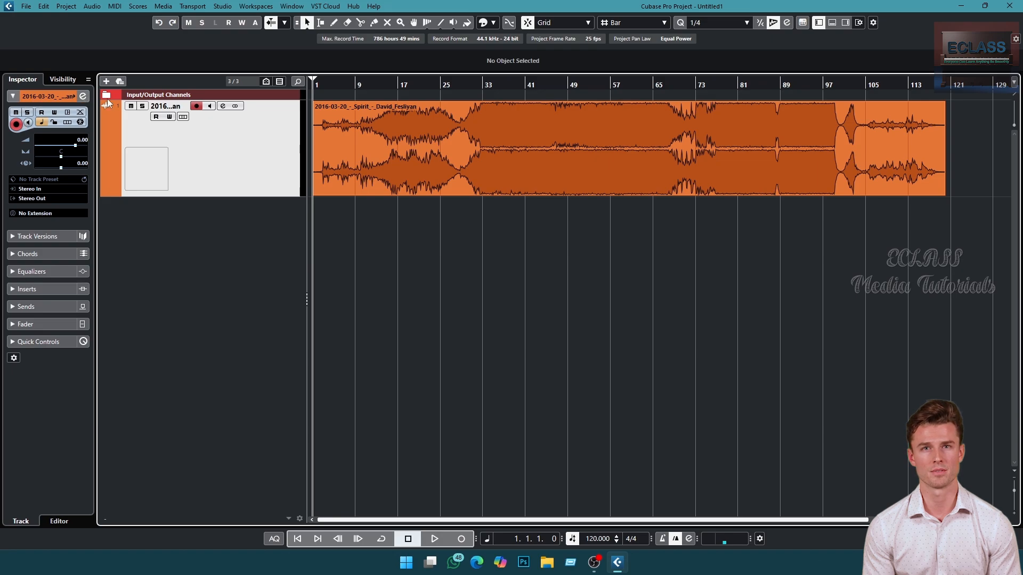
left_click(436, 220)
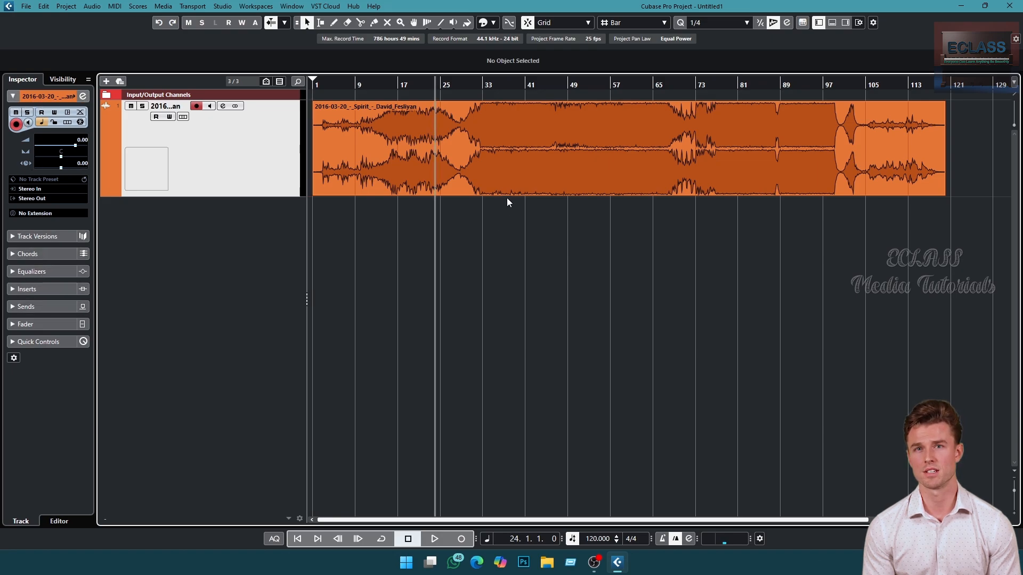
left_click(514, 166)
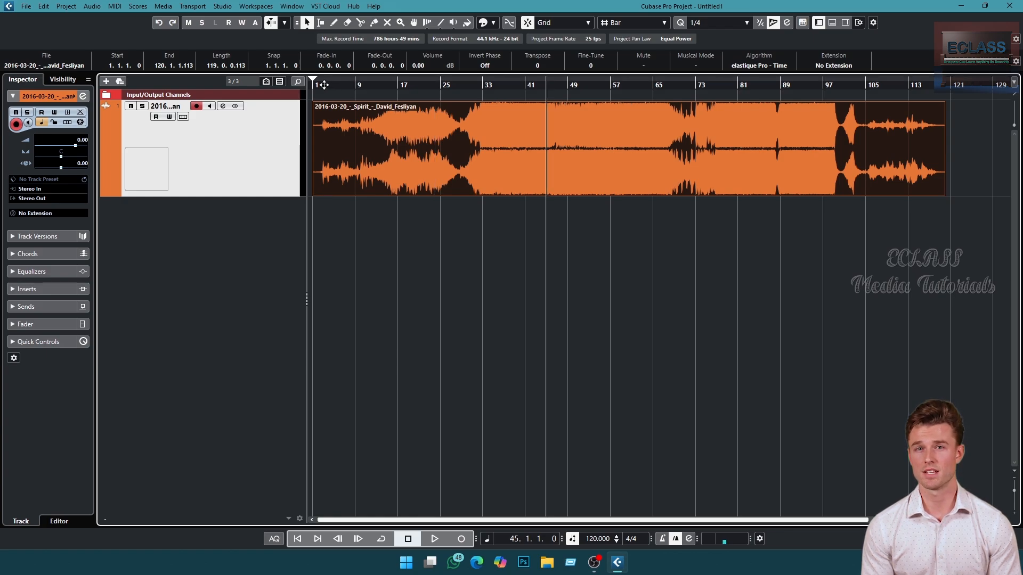
Step: Move the playback cursor through the song to bar 89 and audition a short passage there
left_click(324, 85)
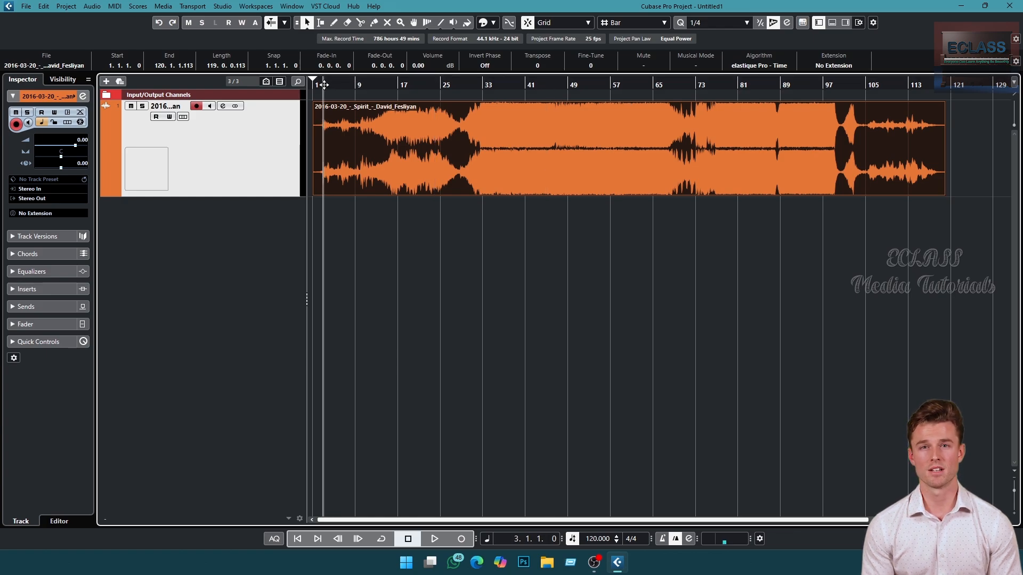
left_click(377, 86)
left_click(540, 82)
left_click(585, 81)
left_click(781, 83)
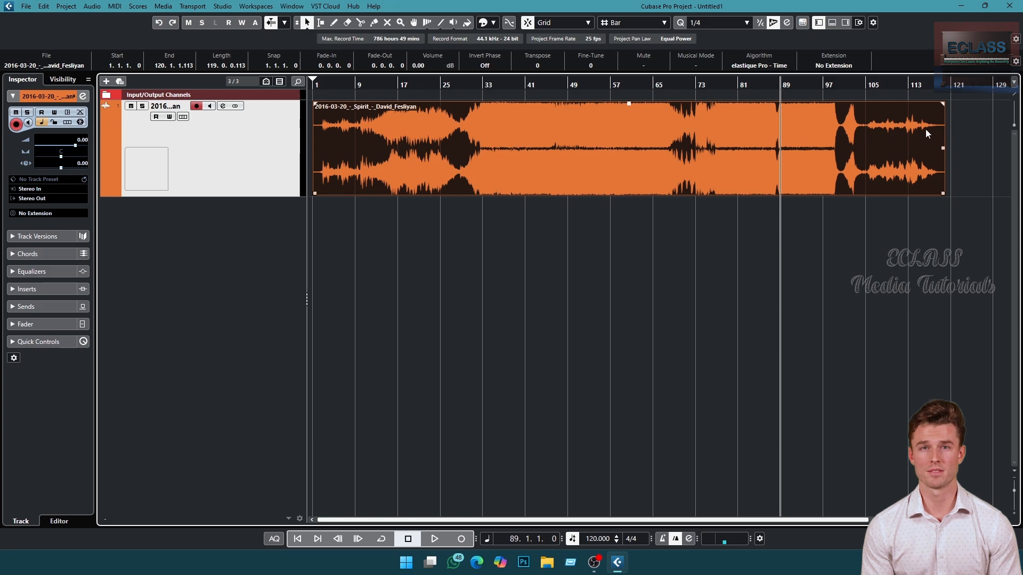
key("space")
key("space")
Step: Audition short passages from about bar 53 and bar 23, and return the playback cursor to bar 53
left_click(589, 84)
key("space")
key("space")
left_click(432, 84)
key("space")
key("space")
left_click(536, 84)
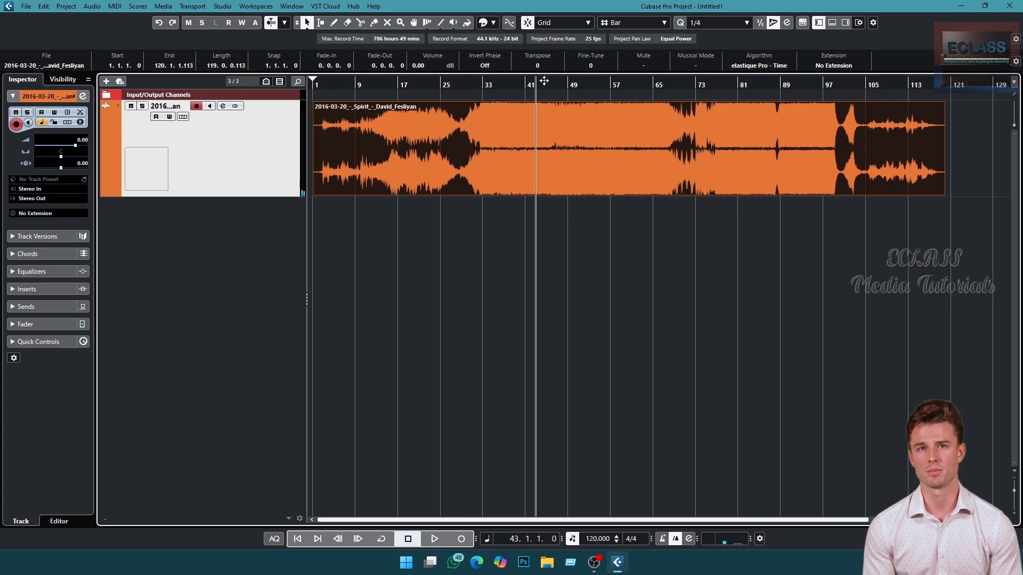
left_click(588, 81)
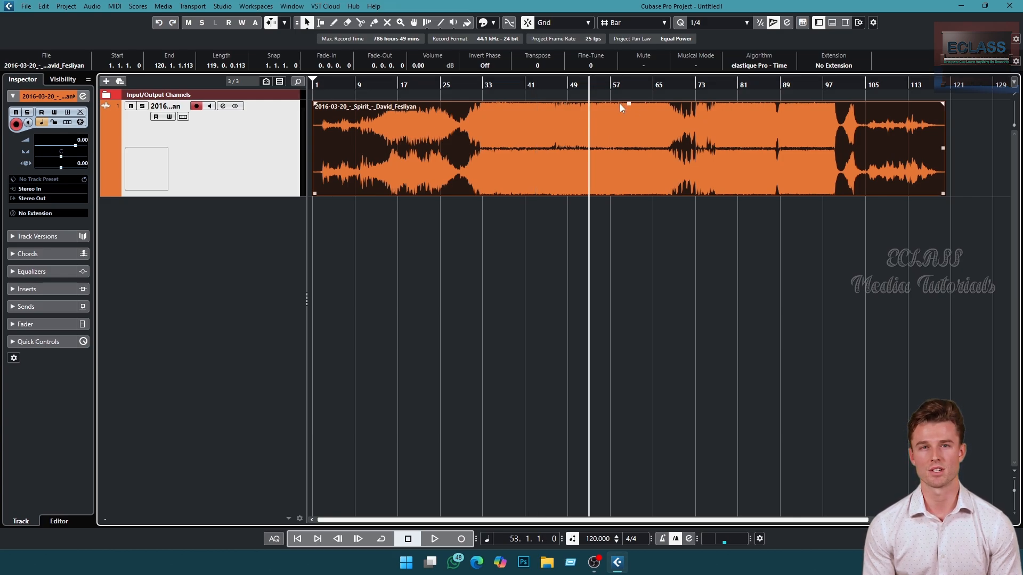
Step: Audition the ending of the song from bar 110 and stop playback
left_click(345, 83)
left_click(454, 83)
left_click(822, 83)
key("space")
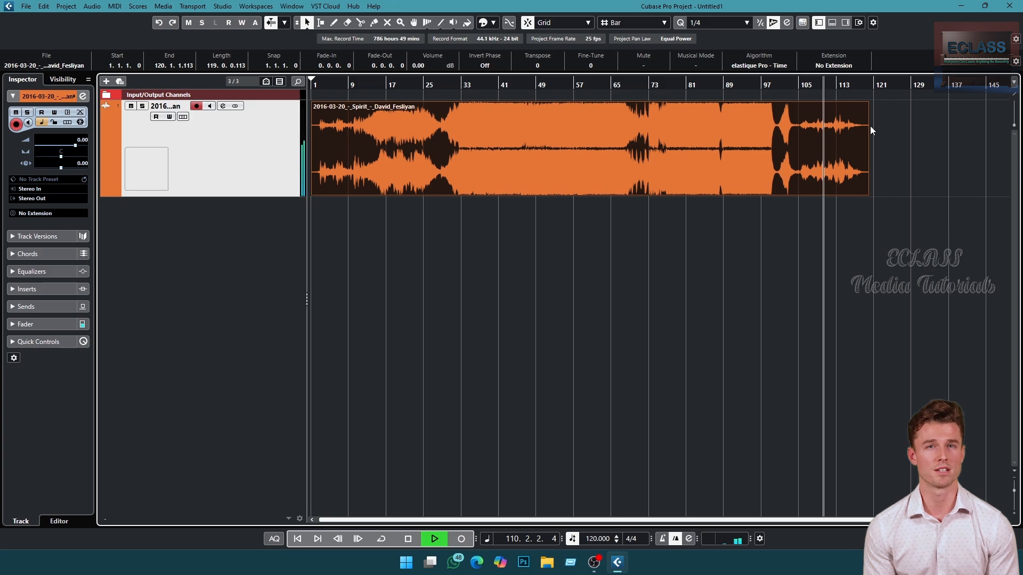
key("space")
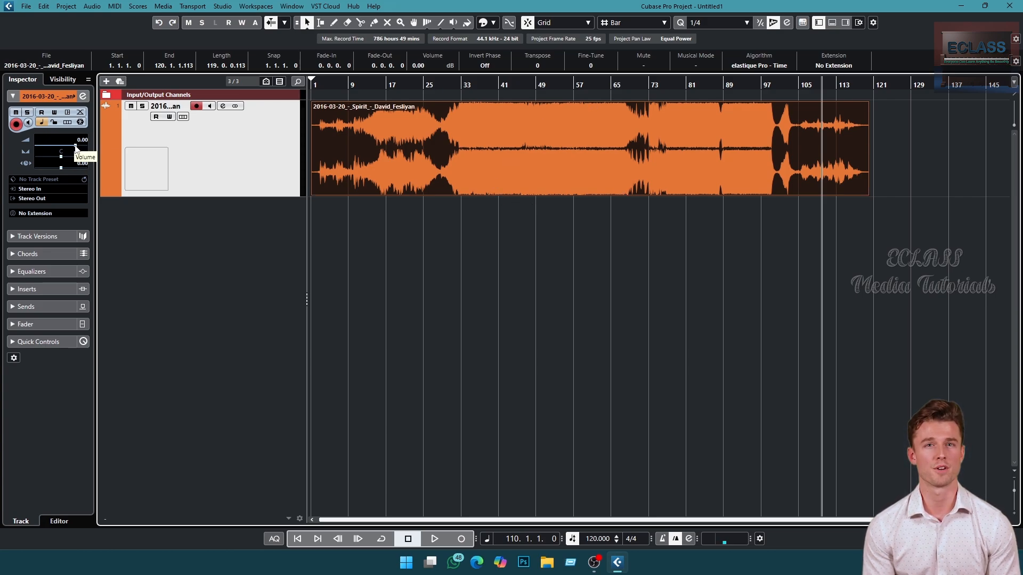
Step: Set the track volume to -4.00 dB, then place the playback cursor at bar 57 and deselect the clip
left_click_drag(75, 149, 67, 150)
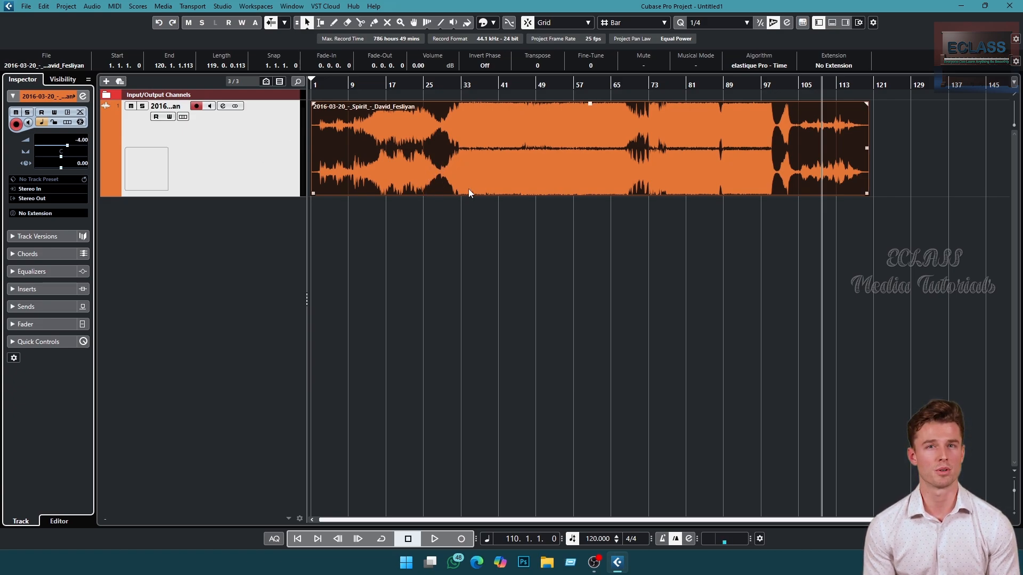
left_click(575, 85)
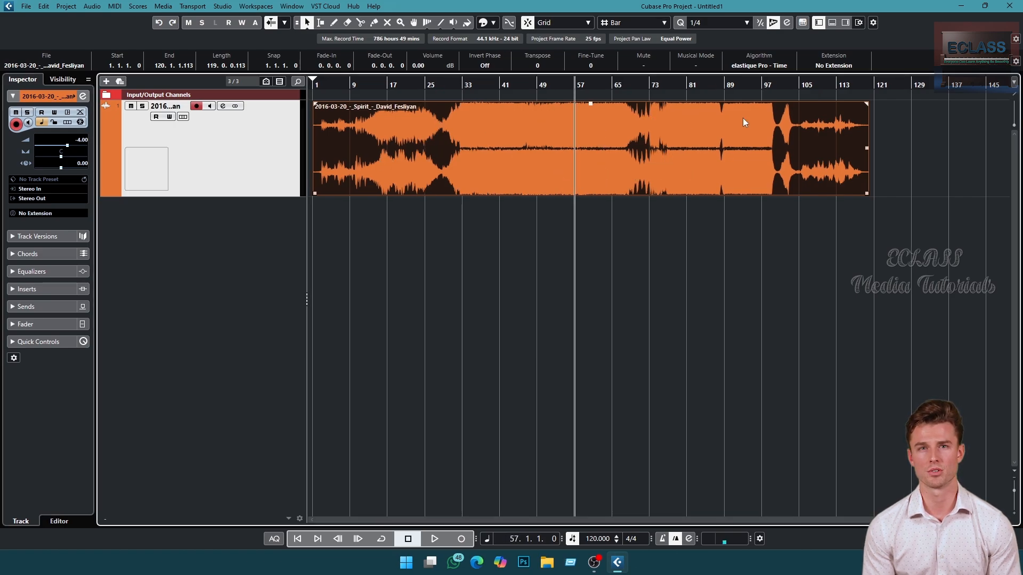
left_click(751, 224)
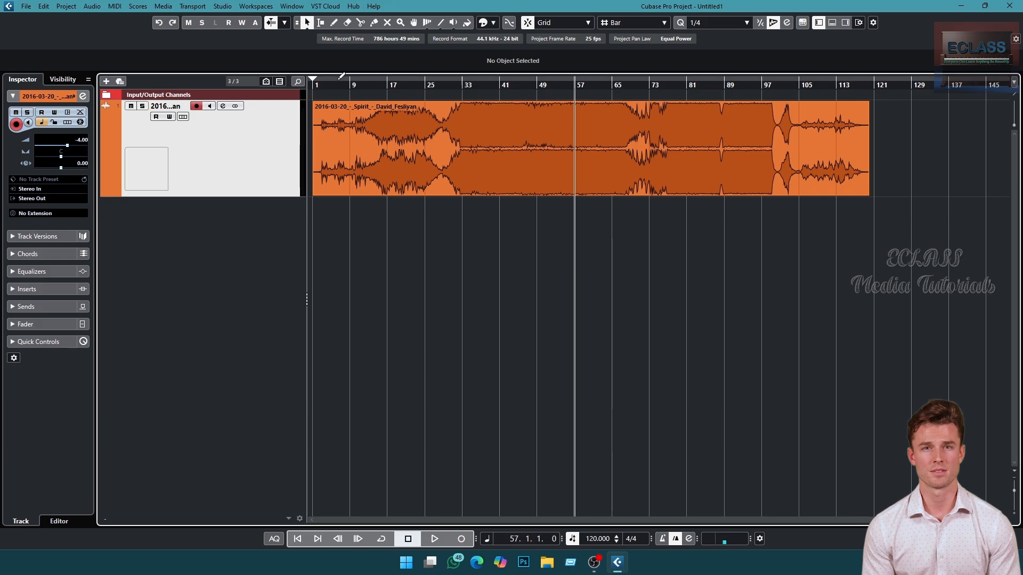
Step: Mark a locator range from bar 1 to about bar 79 and place the playback cursor at bar 1
left_click_drag(334, 74, 428, 71)
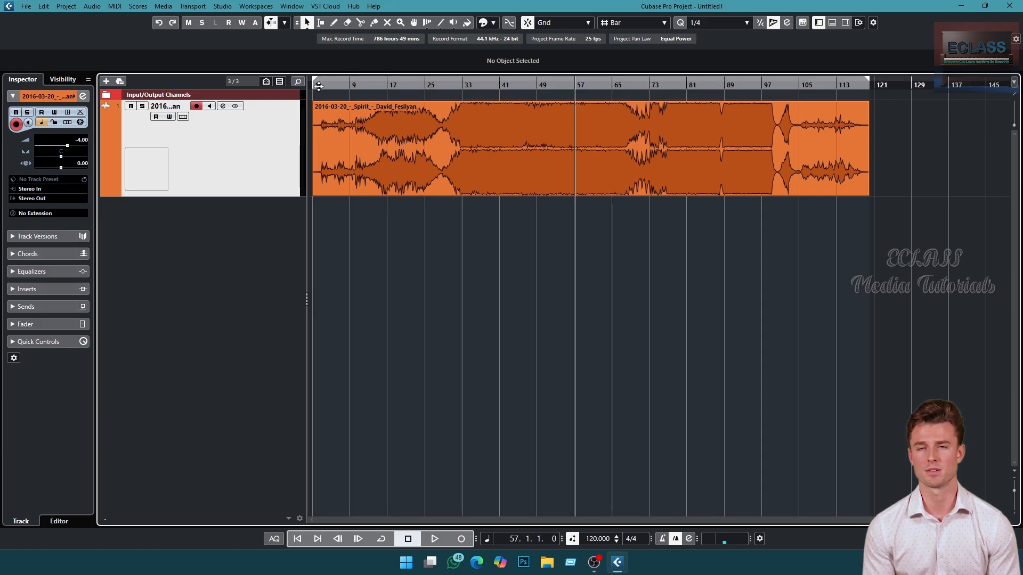
left_click(315, 85)
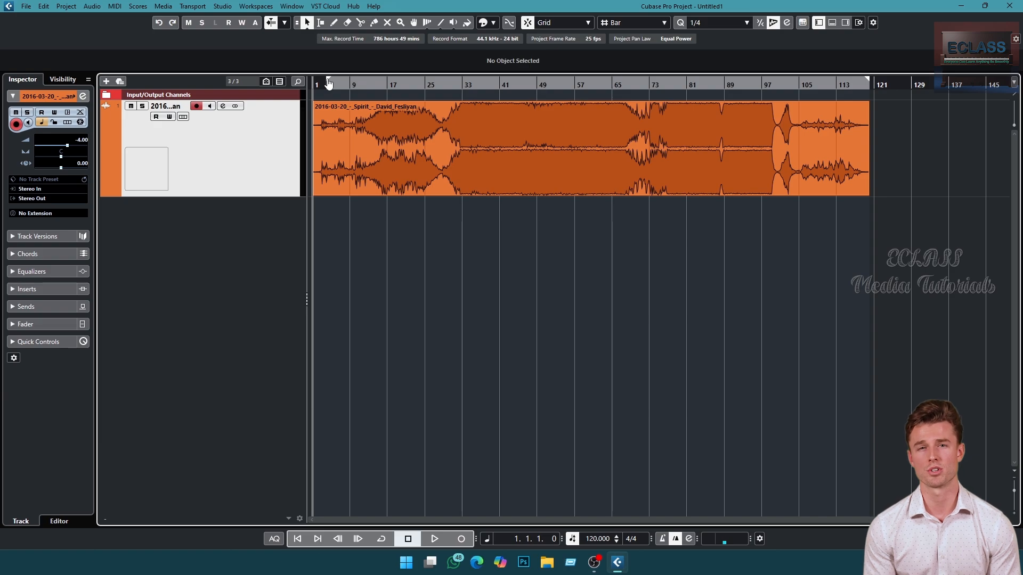
left_click_drag(869, 83, 677, 98)
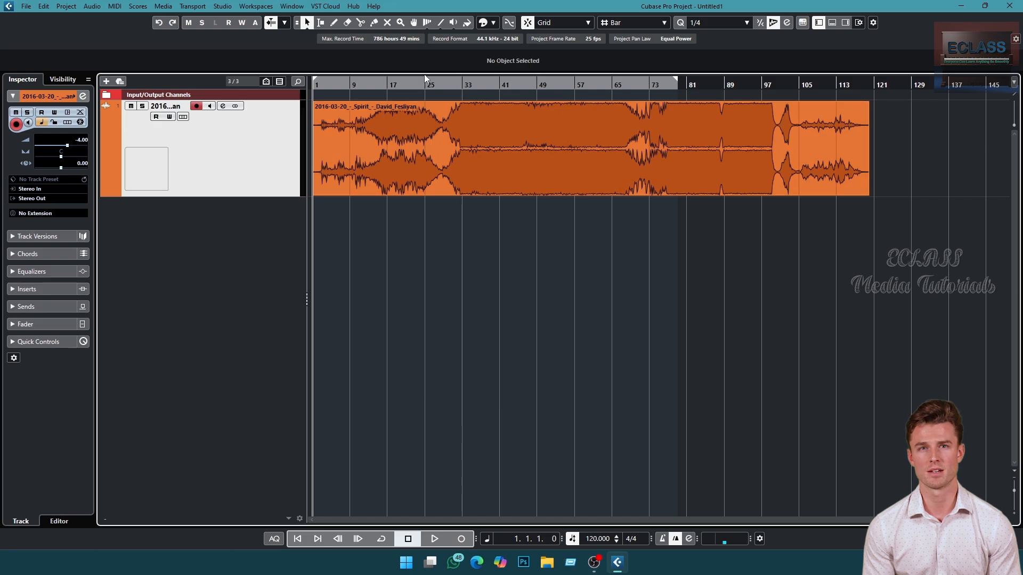
Step: Split the clip at bar 64 and move the second part to about bar 76, leaving the first part selected
left_click(487, 159)
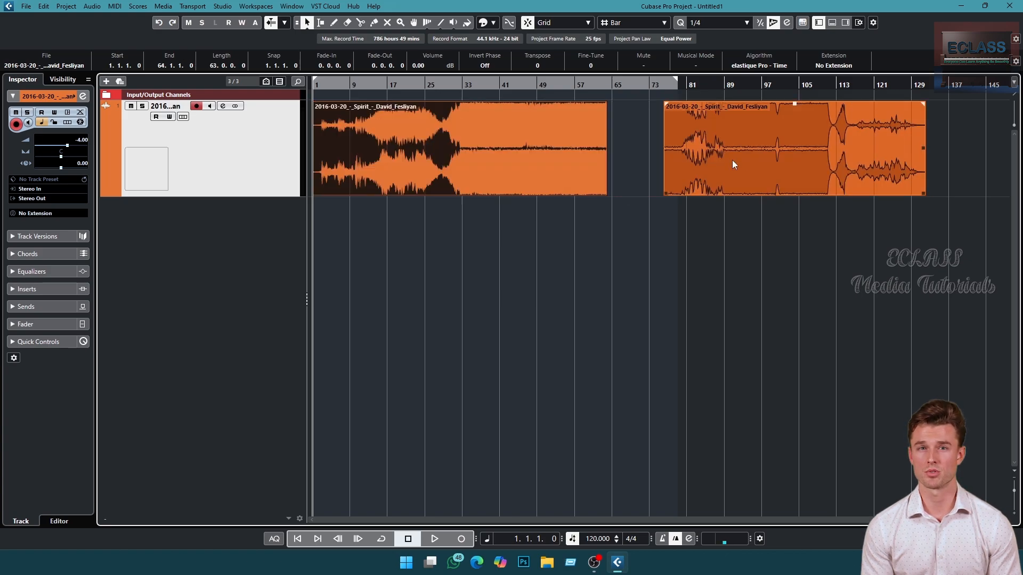
left_click(732, 160)
left_click(574, 164)
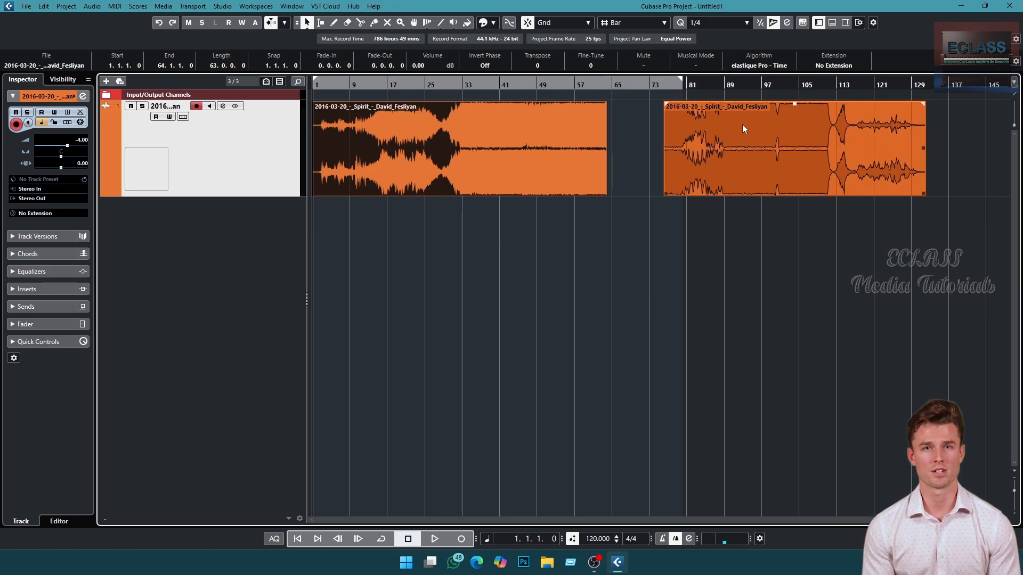
Step: Set the locator range to span both selected clips, then deselect them and place the playback cursor at bar 132
left_click_drag(502, 253, 784, 130)
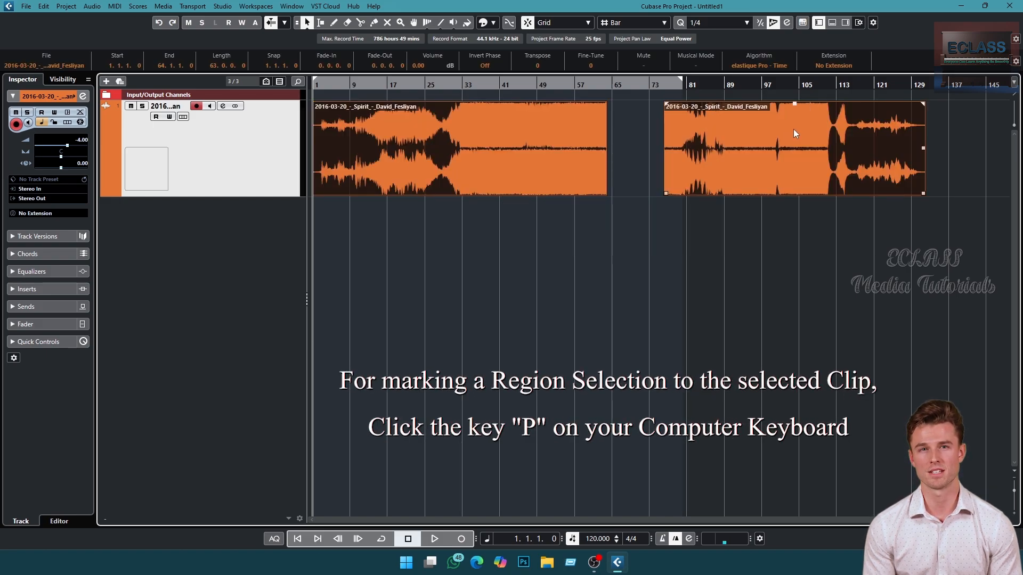
key("p")
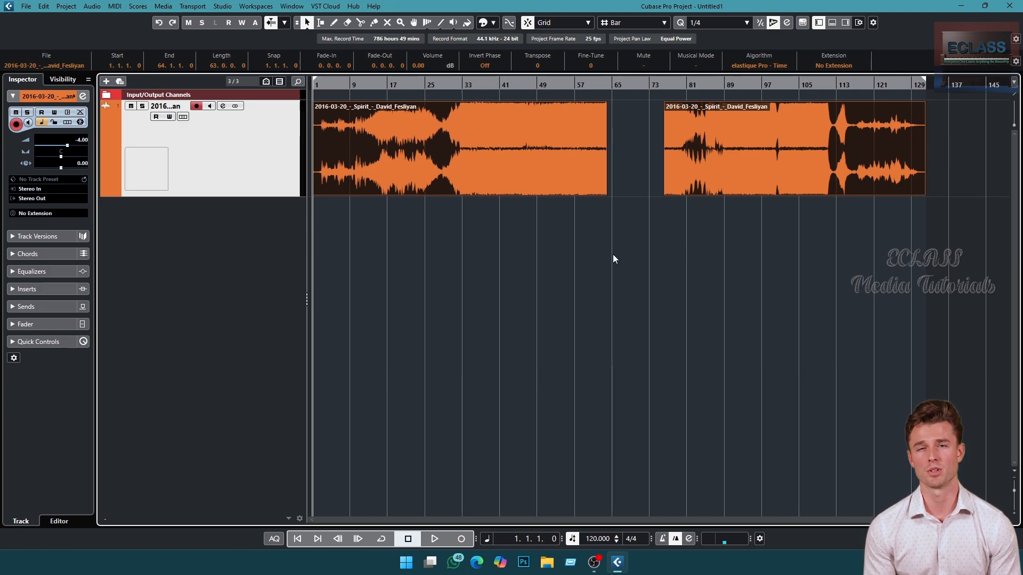
left_click(646, 161)
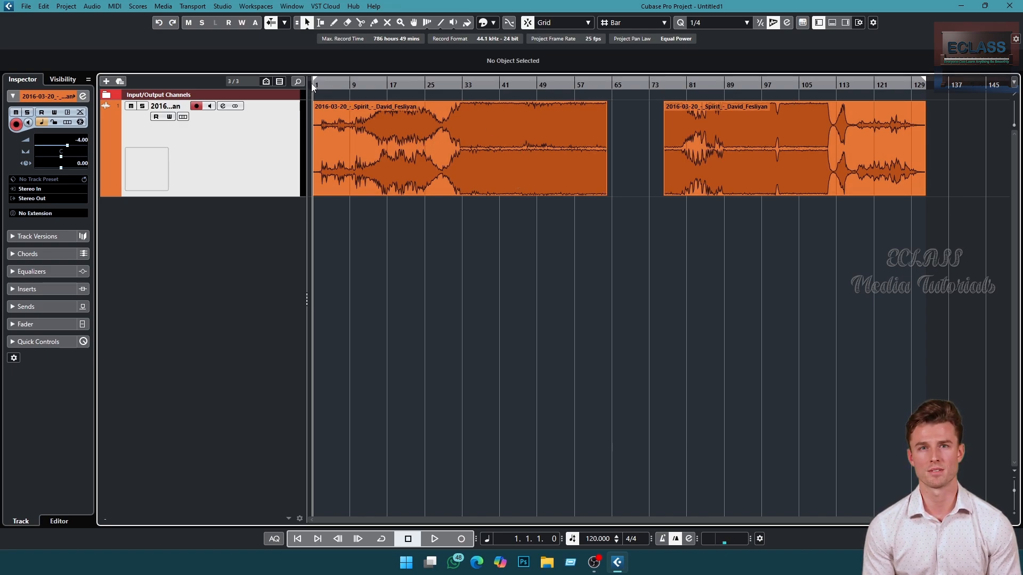
left_click(931, 84)
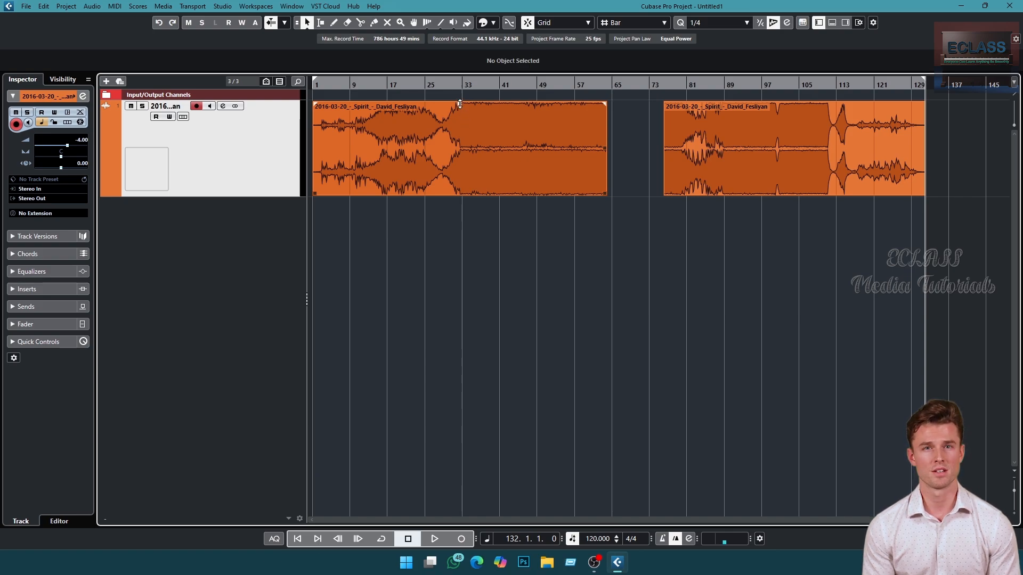
Step: Try the first clip's volume handle by lowering it to about -12.92 dB, boosting it, and restoring the original level
left_click_drag(460, 104, 459, 177)
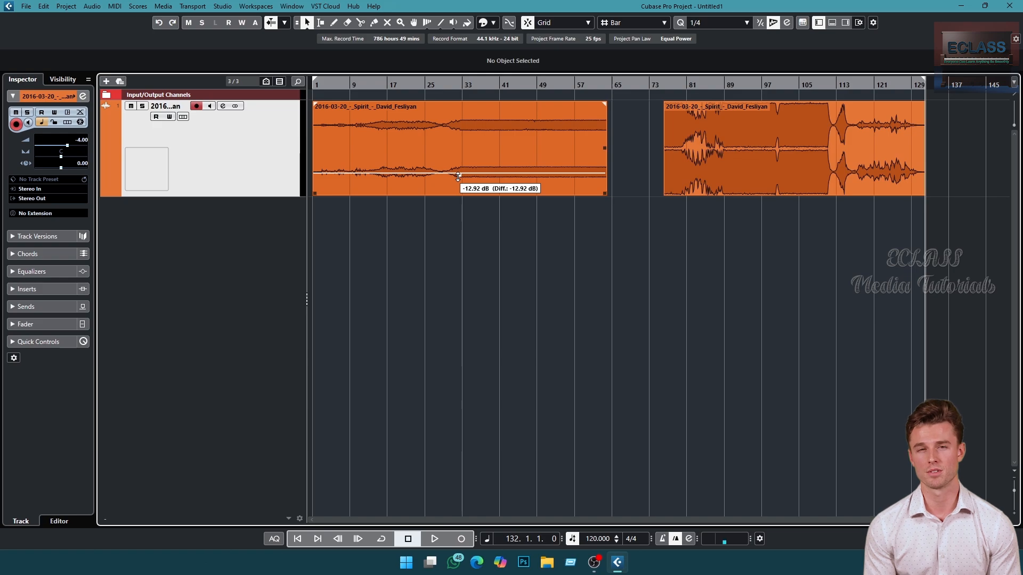
left_click_drag(458, 177, 458, 22)
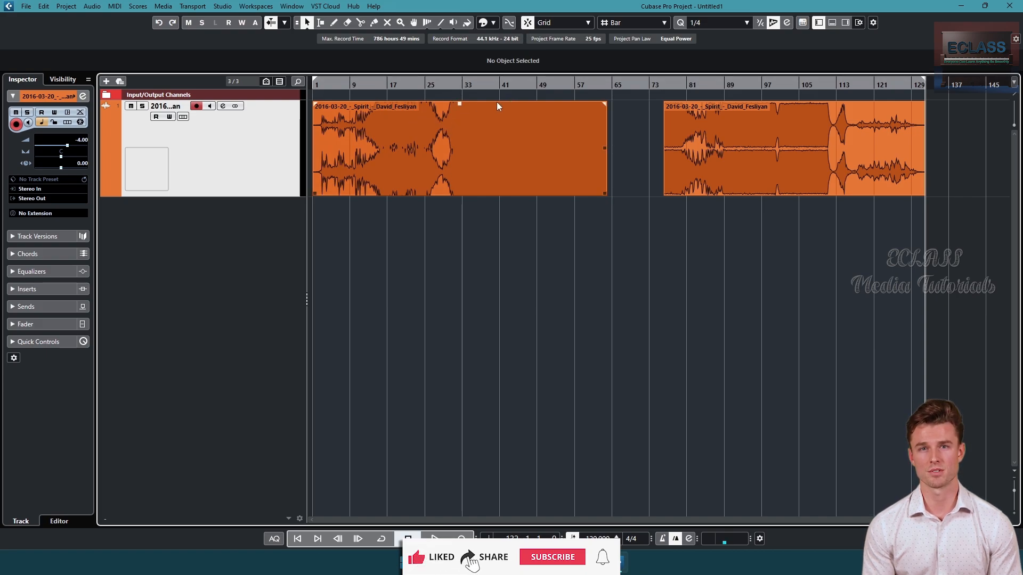
left_click_drag(461, 104, 467, 190)
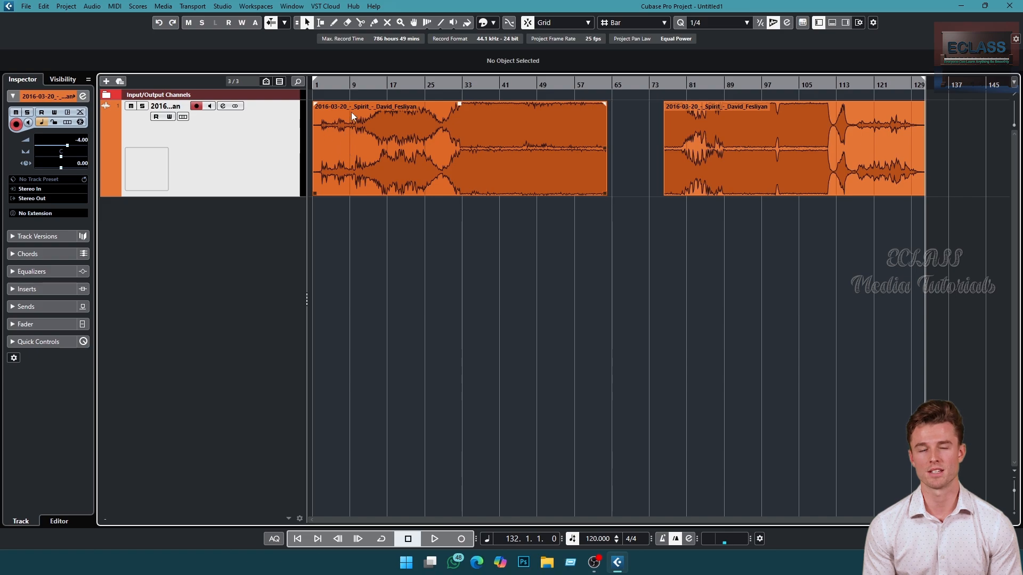
Step: Split the first clip at bar 9 and move its second part to bar 13
key("alt")
left_click(352, 159, "alt")
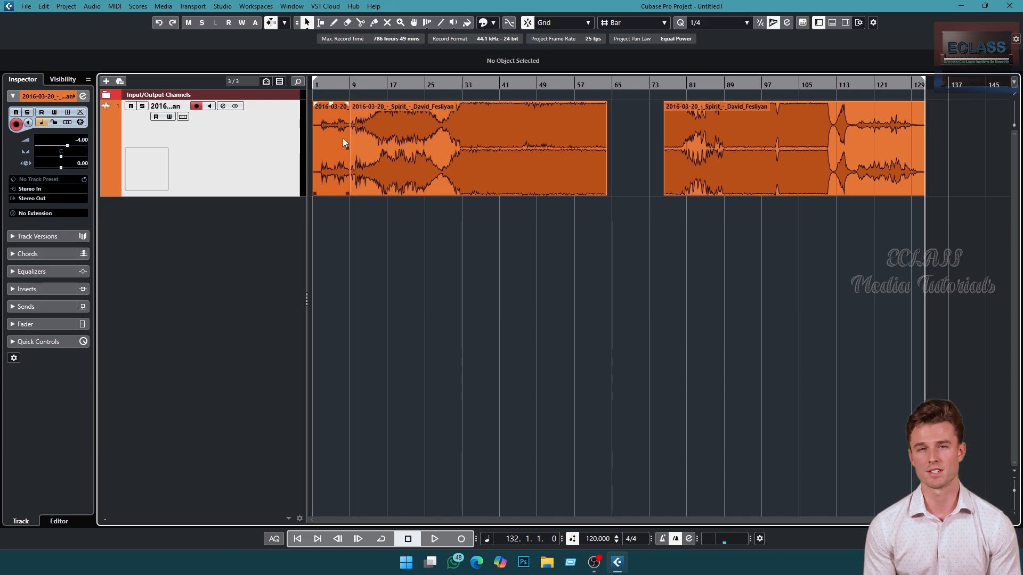
left_click_drag(375, 160, 393, 164)
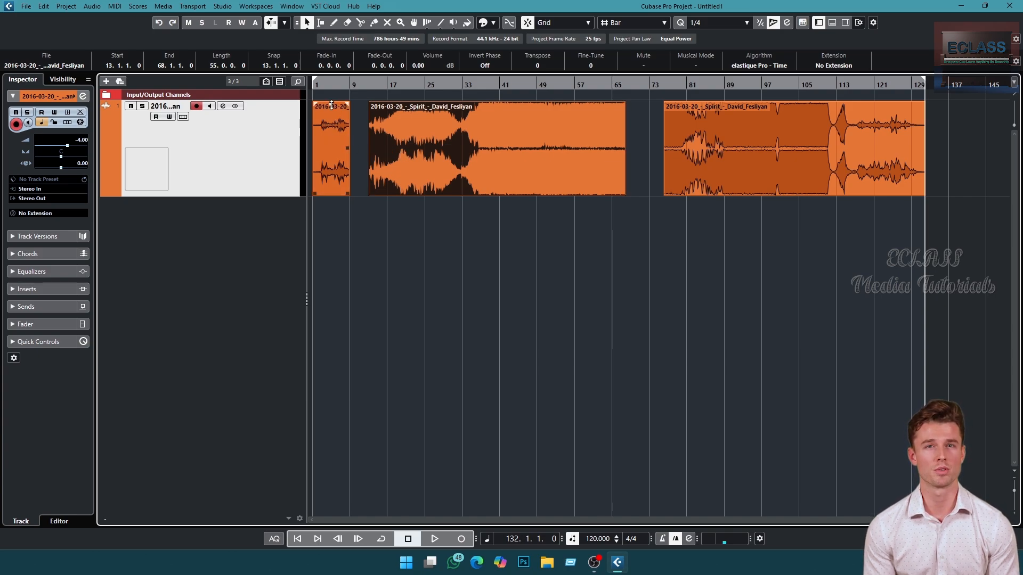
Step: Raise the short opening clip's volume to about 5.62 dB and set the locator range to that clip
left_click_drag(331, 103, 335, 21)
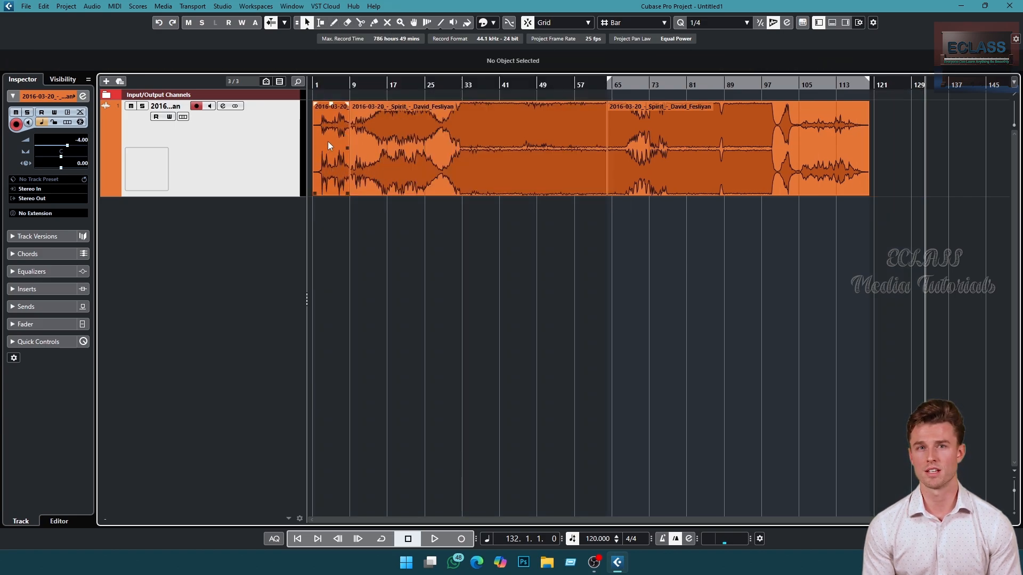
left_click(328, 142)
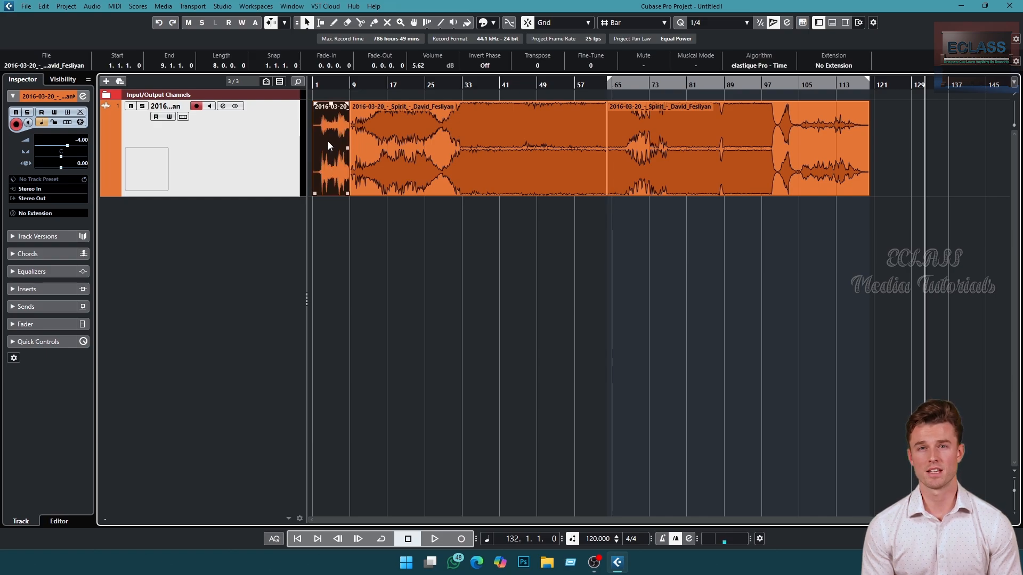
key("p")
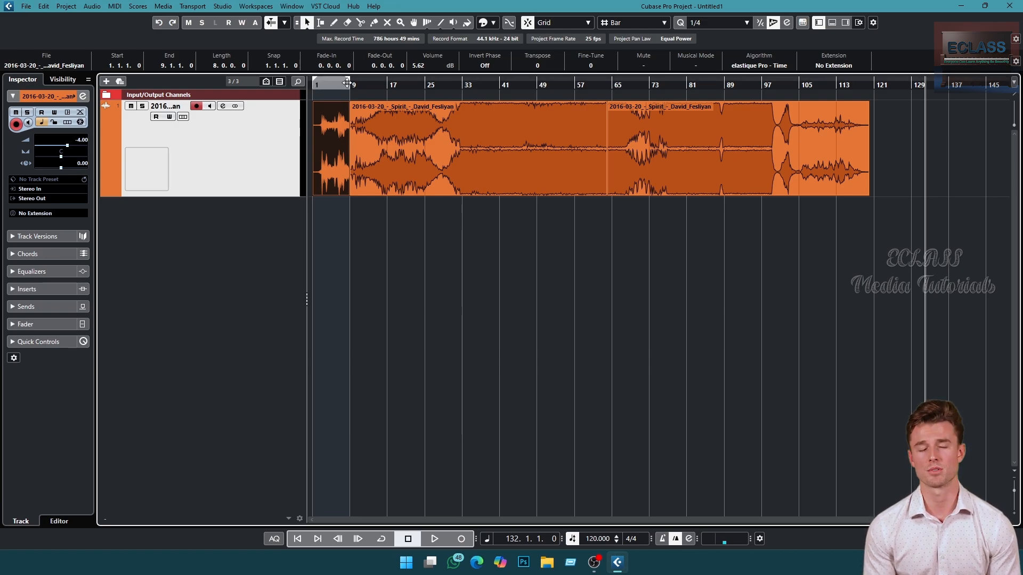
Step: Set the locator range to the middle clip and move that clip so it starts at bar 18
left_click(499, 155)
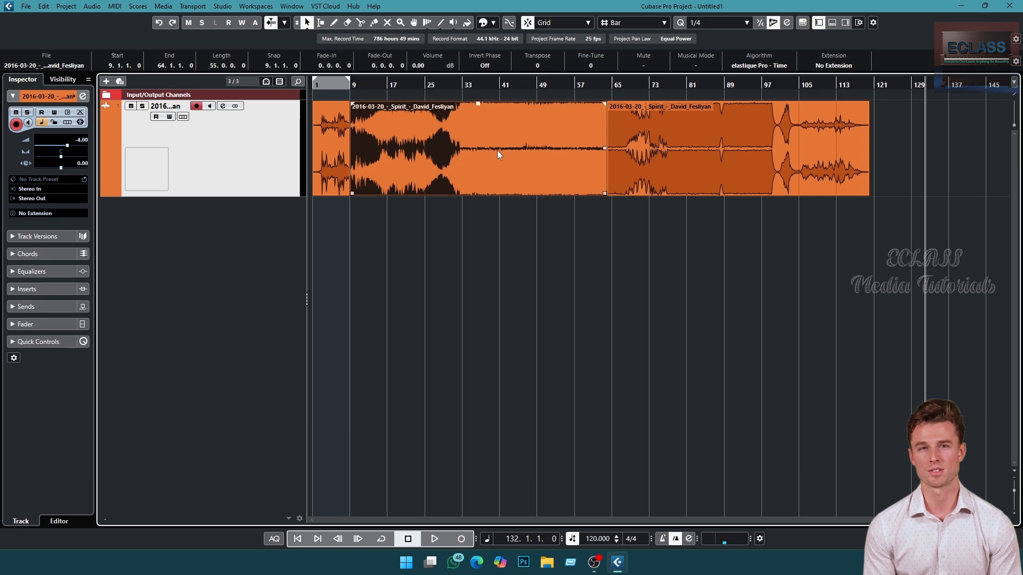
key("p")
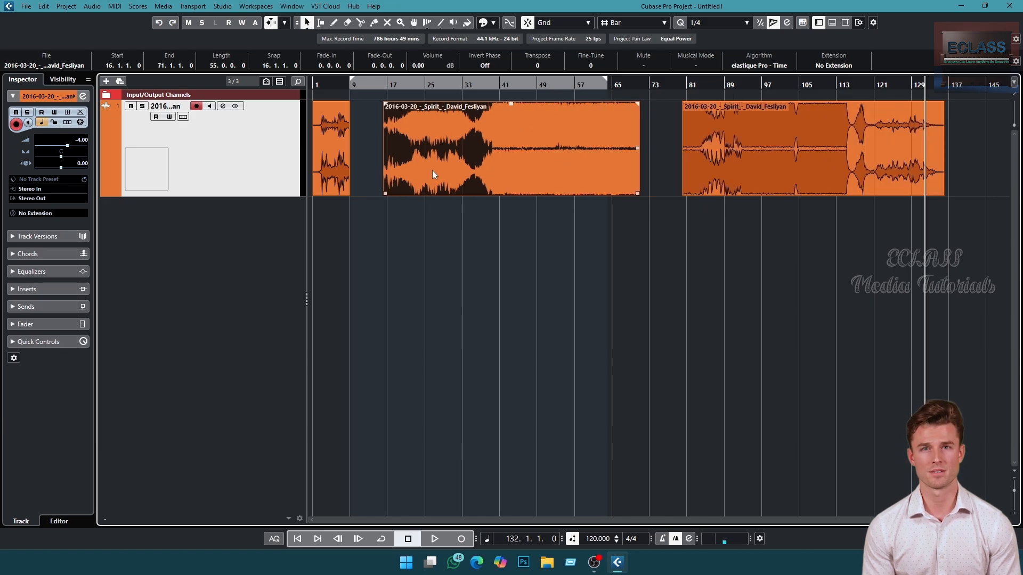
left_click_drag(433, 170, 442, 171)
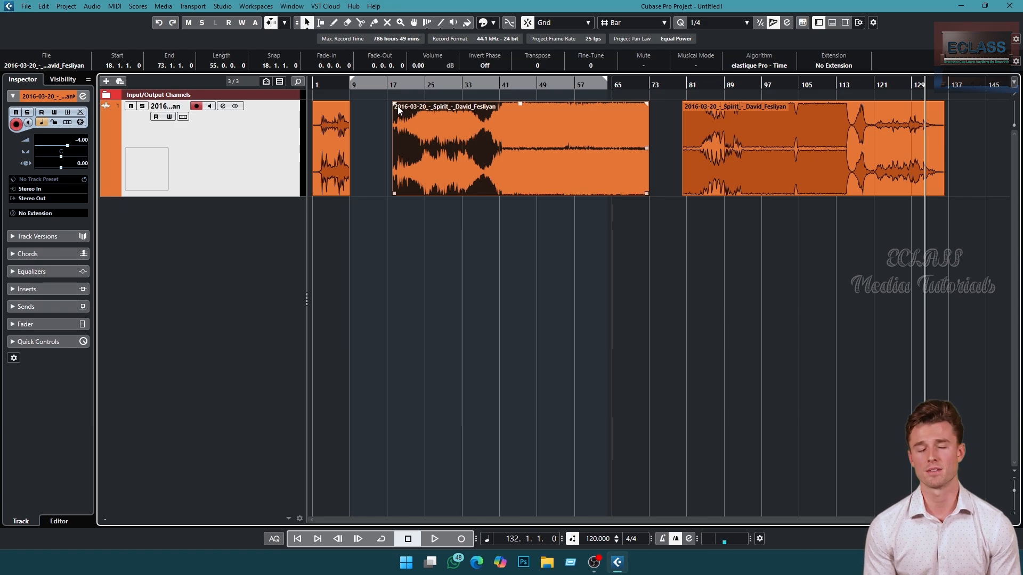
Step: Add a fade-in of about 20 bars to the middle clip and check its start and end with the cursor at bars 18 and 38
left_click_drag(394, 103, 487, 104)
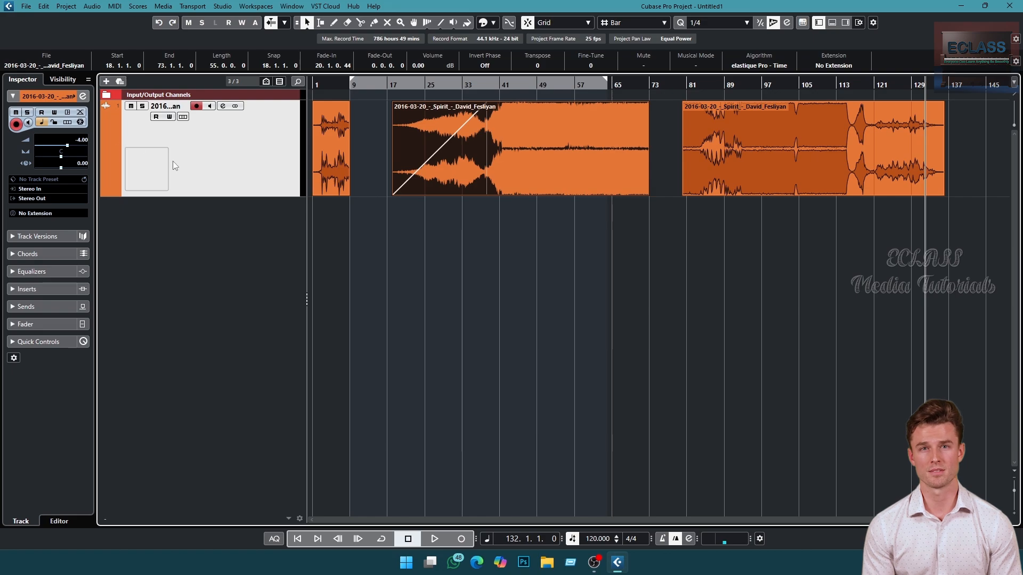
left_click(393, 86)
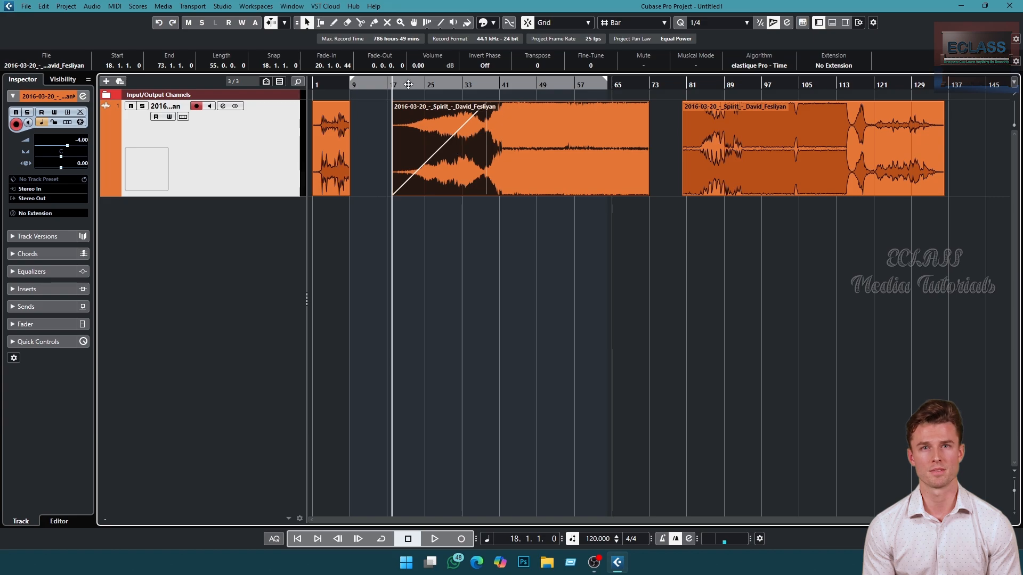
left_click(487, 83)
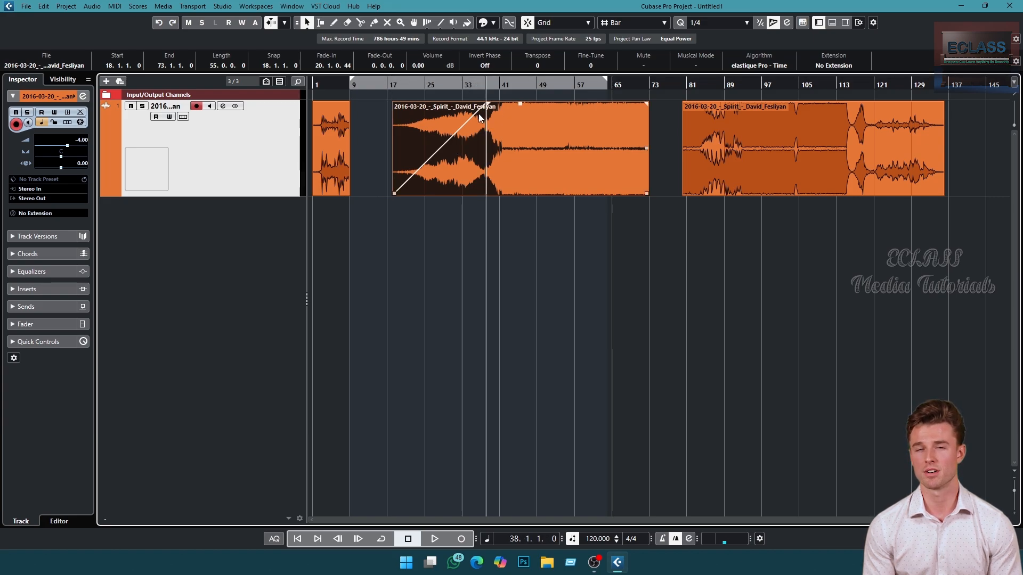
left_click_drag(486, 103, 490, 103)
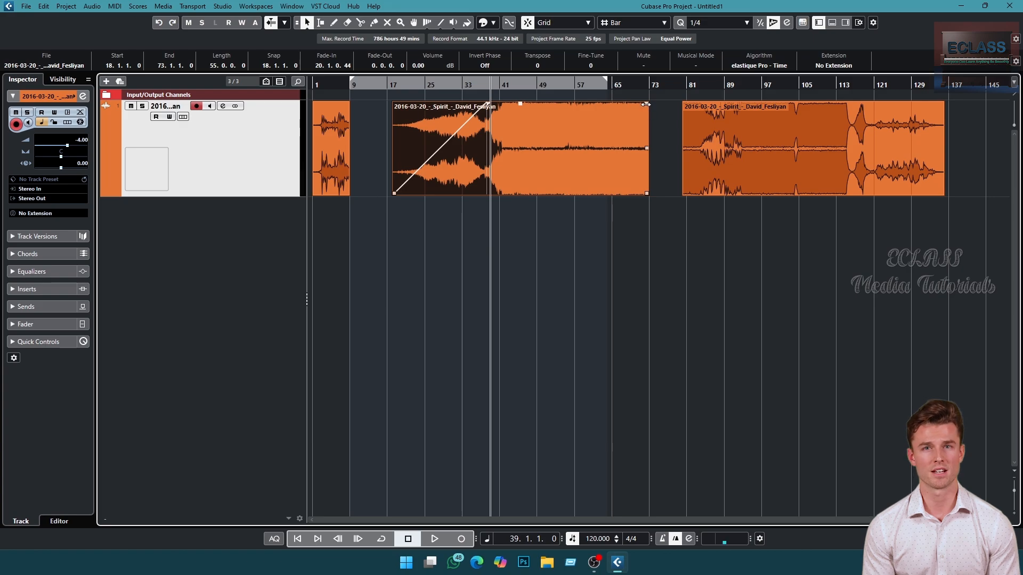
Step: Add a fade-out of about 18 bars to the middle clip and place the playback cursor at bar 53
left_click_drag(646, 104, 567, 106)
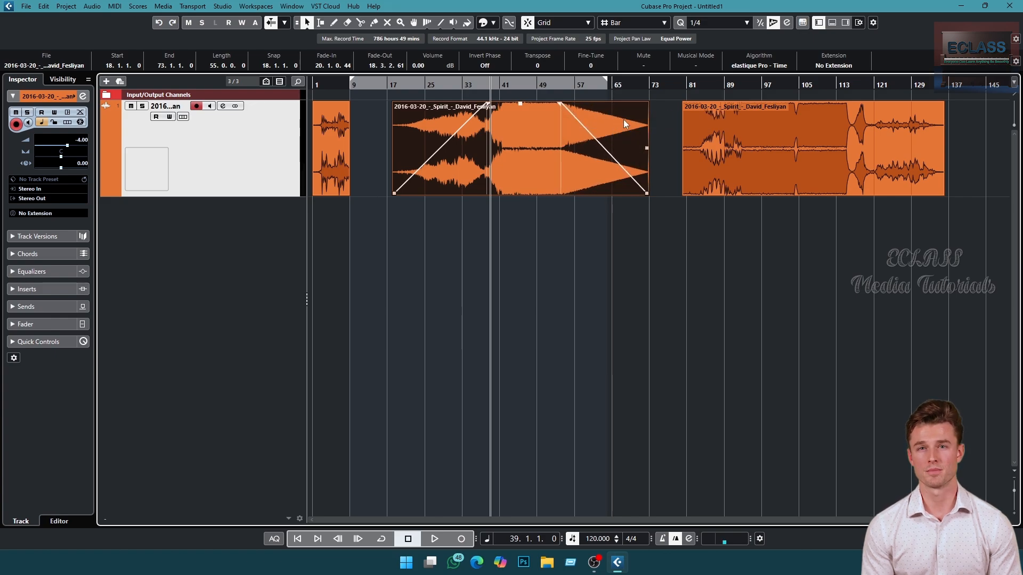
left_click(551, 84)
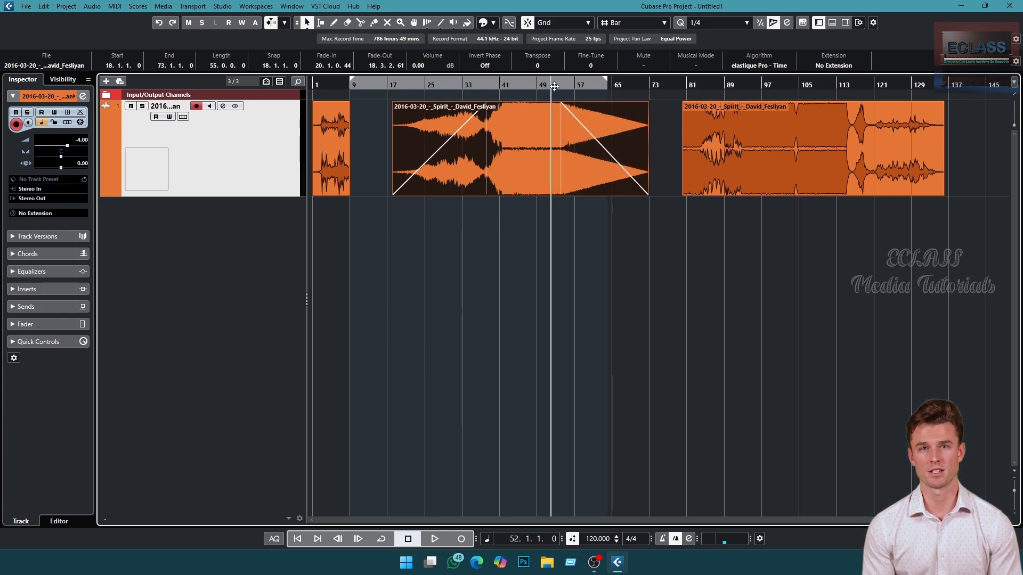
left_click(557, 82)
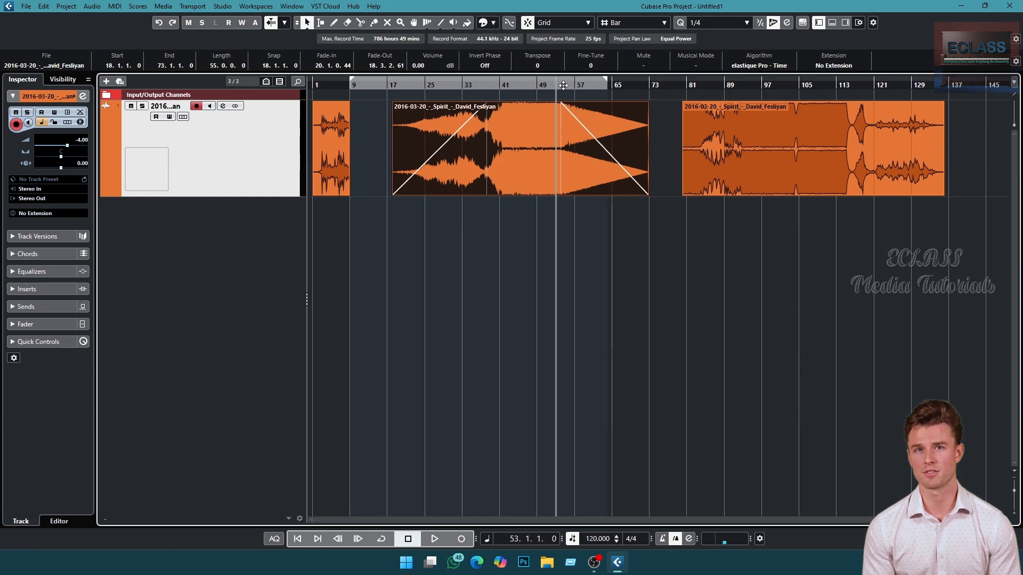
Step: Play short passages from several points along the middle clip's fade-out up to its end
left_click(562, 84)
key("space")
key("space")
left_click(594, 85)
key("space")
key("space")
left_click(619, 86)
key("space")
key("space")
left_click(632, 86)
key("space")
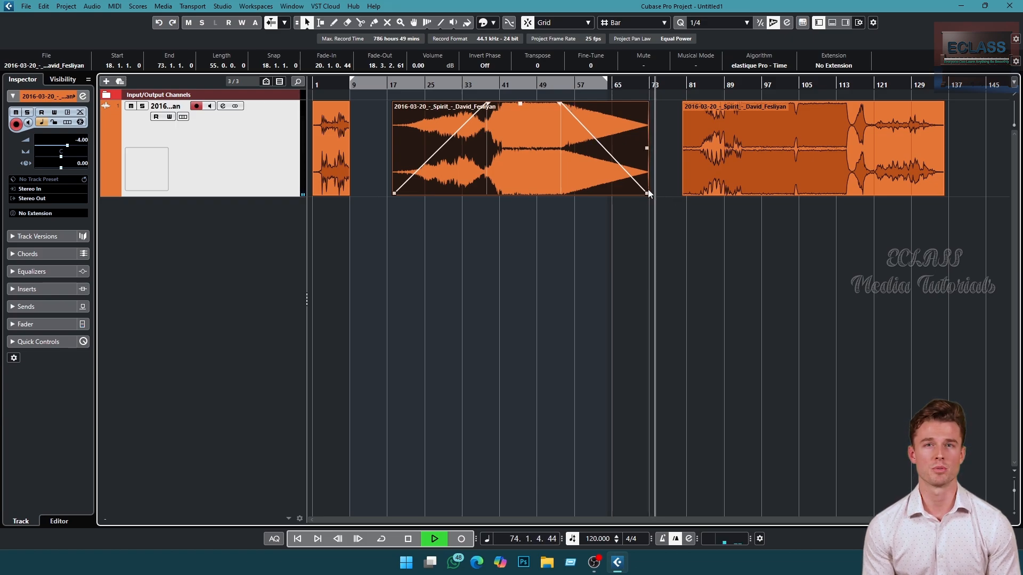
key("space")
Step: Delete the last clip and the short opening clip, keeping only the faded middle clip
left_click(692, 121)
left_click(768, 166)
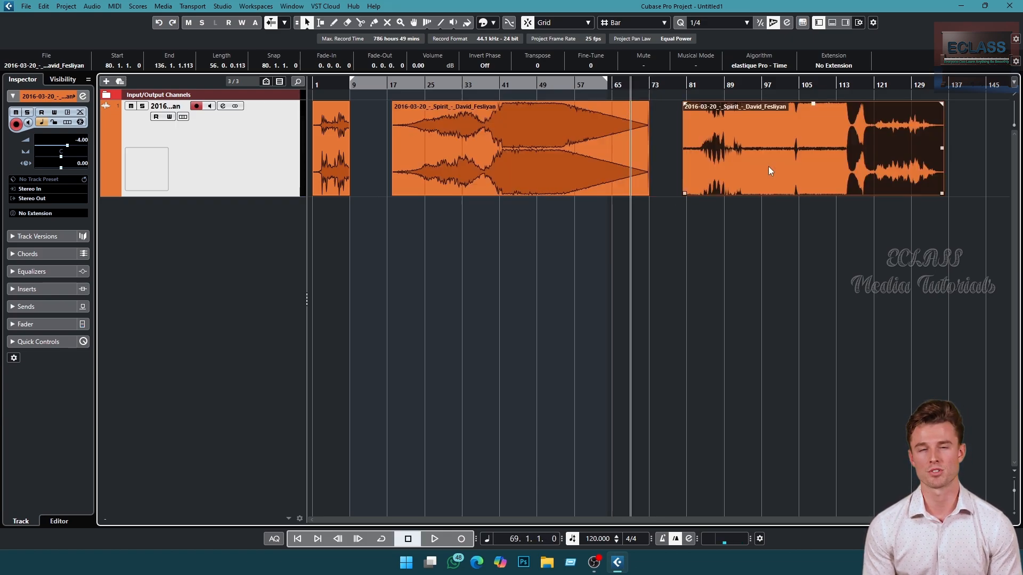
key("Delete")
left_click(339, 147)
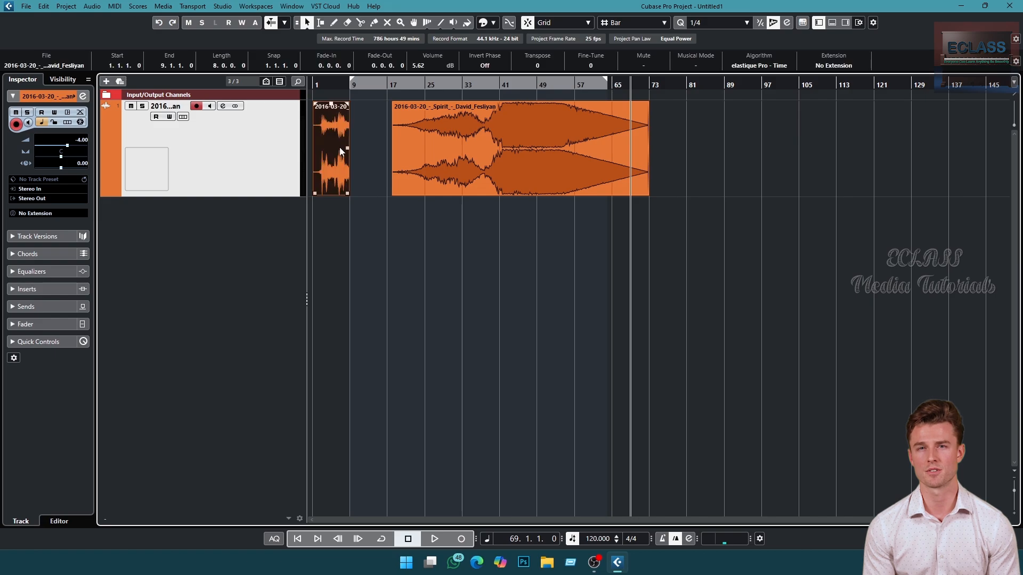
key("Delete")
Step: Try repeating the faded clip once from bar 73, and delete the copy
left_click(511, 181)
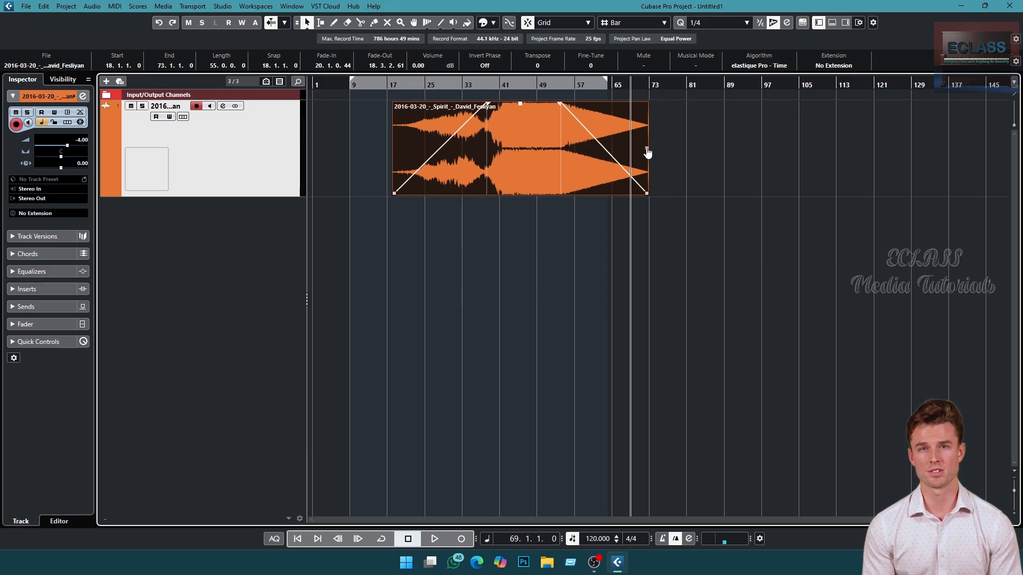
left_click_drag(647, 150, 733, 150)
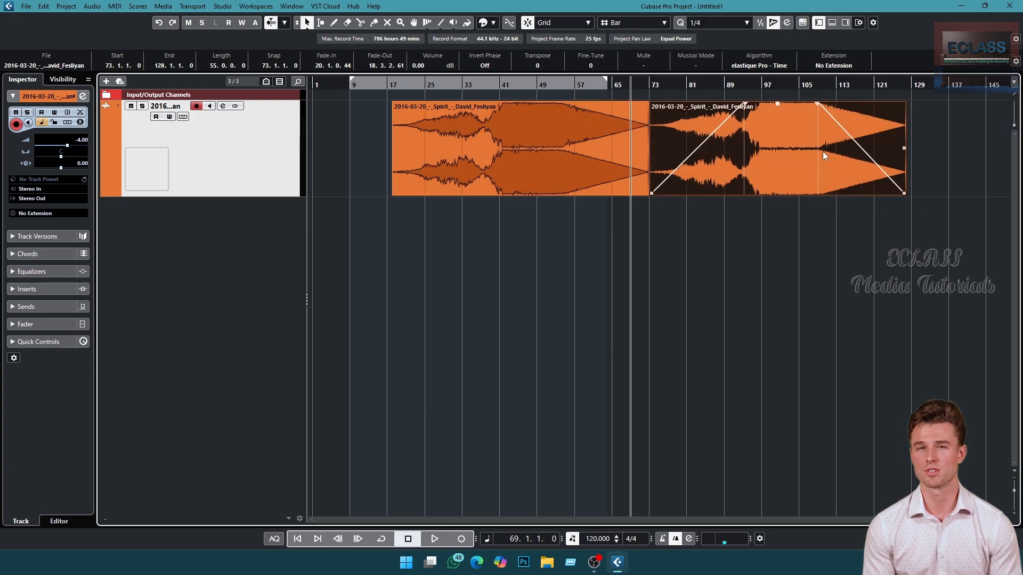
key("Delete")
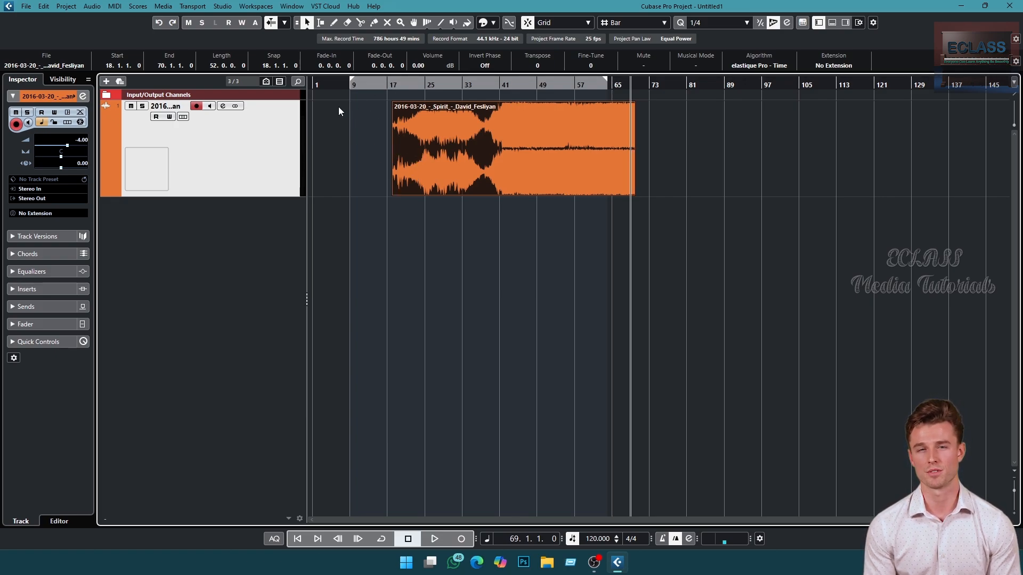
Step: Extend the clip's start back to bar 10 and its end out to bar 129
left_click(360, 161)
mouse_move(394, 193)
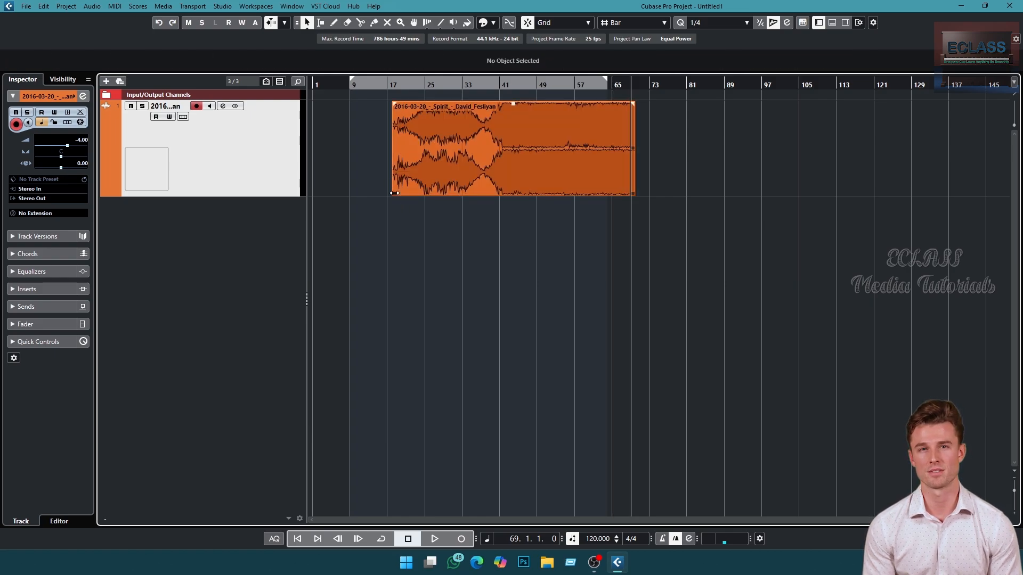
left_click_drag(395, 193, 357, 193)
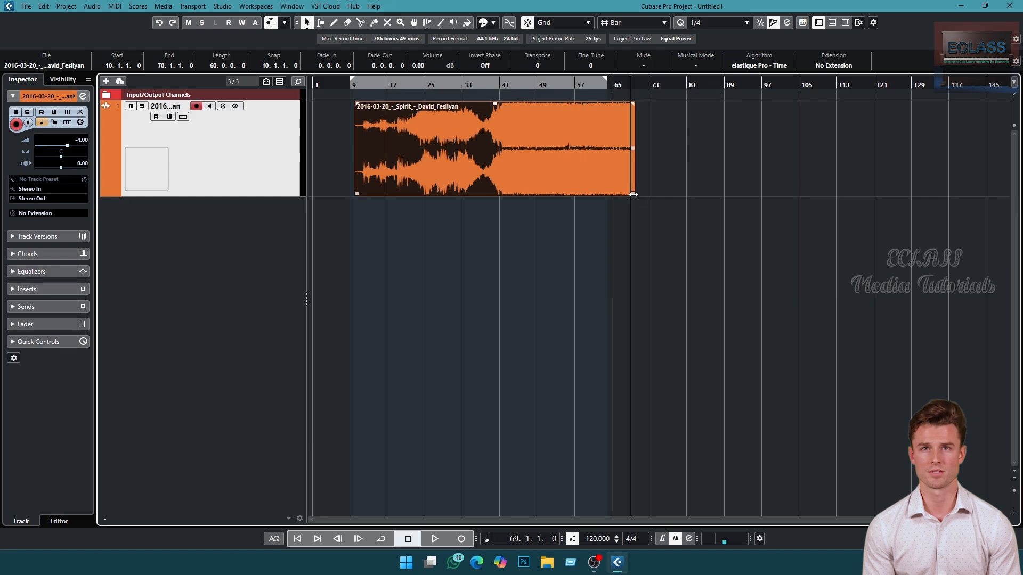
left_click_drag(633, 193, 937, 193)
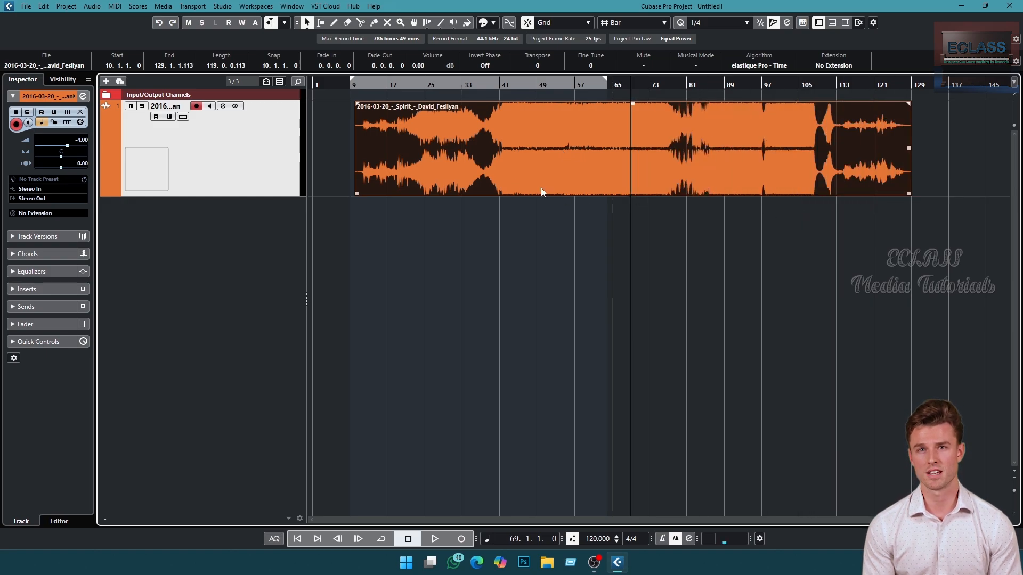
Step: Split the long clip at many points up to bar 116, cutting it into short pieces about three bars long
left_click(509, 170, "alt")
left_click(524, 169, "alt")
left_click(561, 169, "alt")
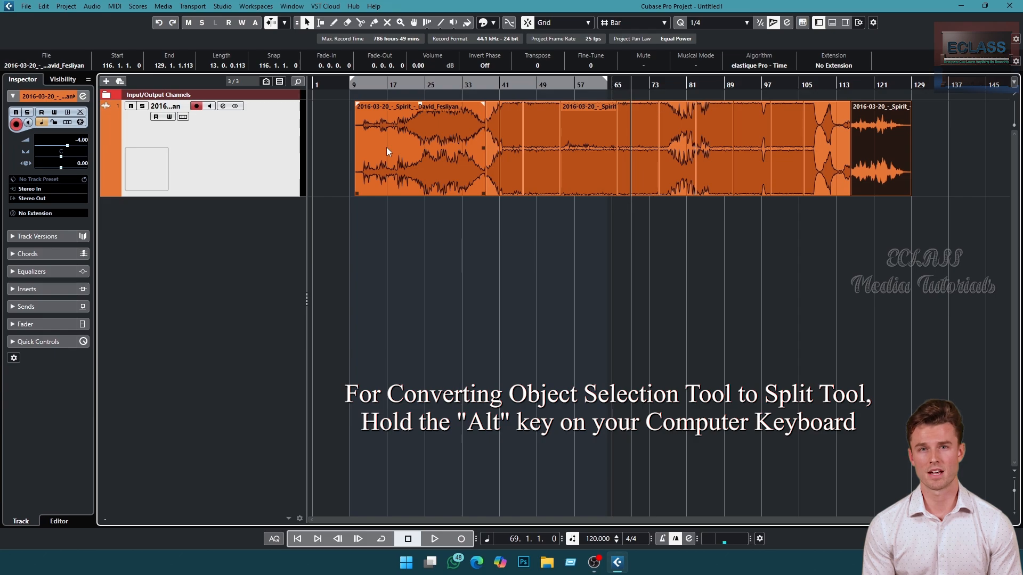
key("alt")
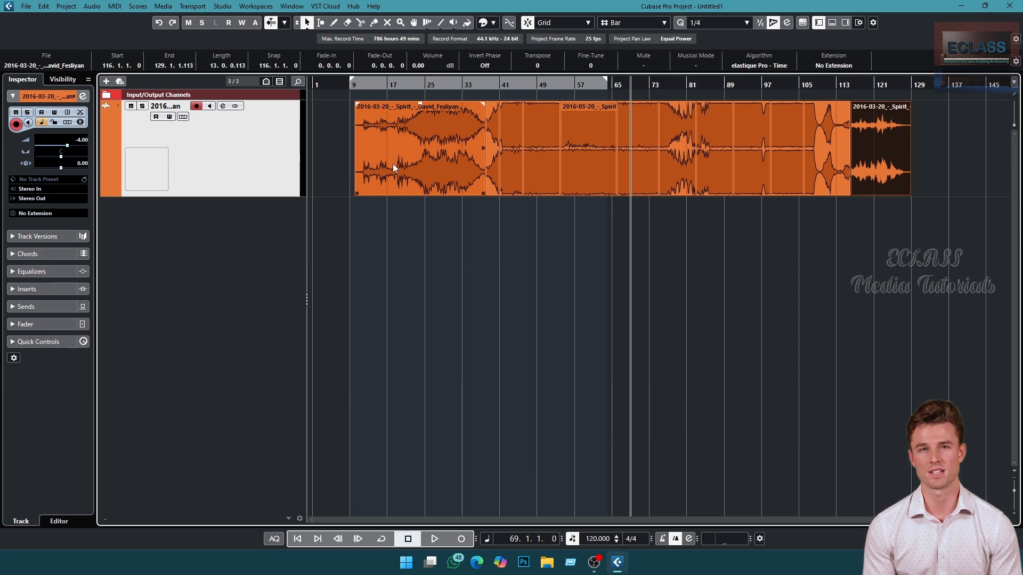
left_click_drag(373, 151, 823, 147)
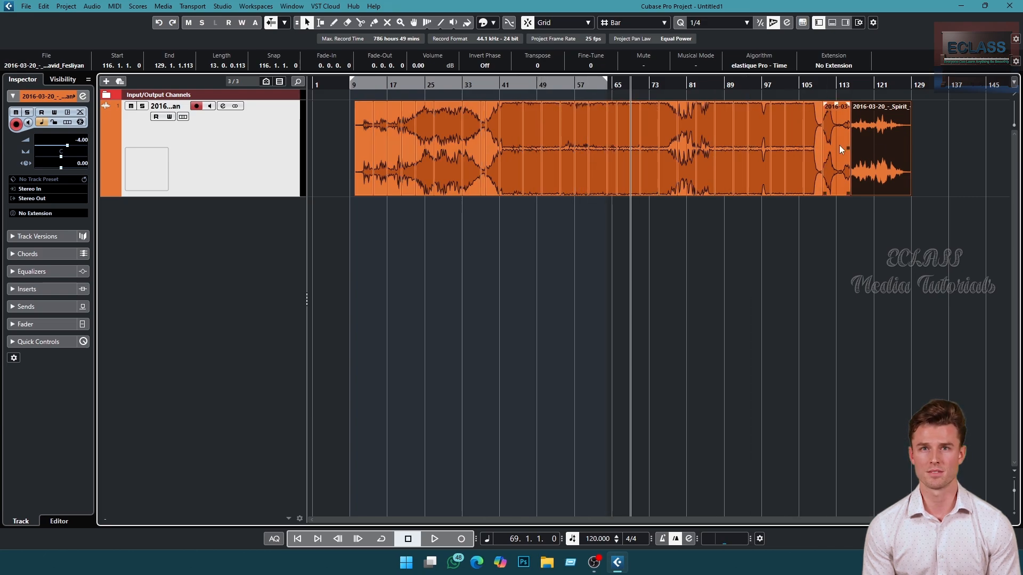
Step: Delete all the pieces on both sides of the one spanning bars 54 to 57
left_click_drag(566, 224, 966, 119)
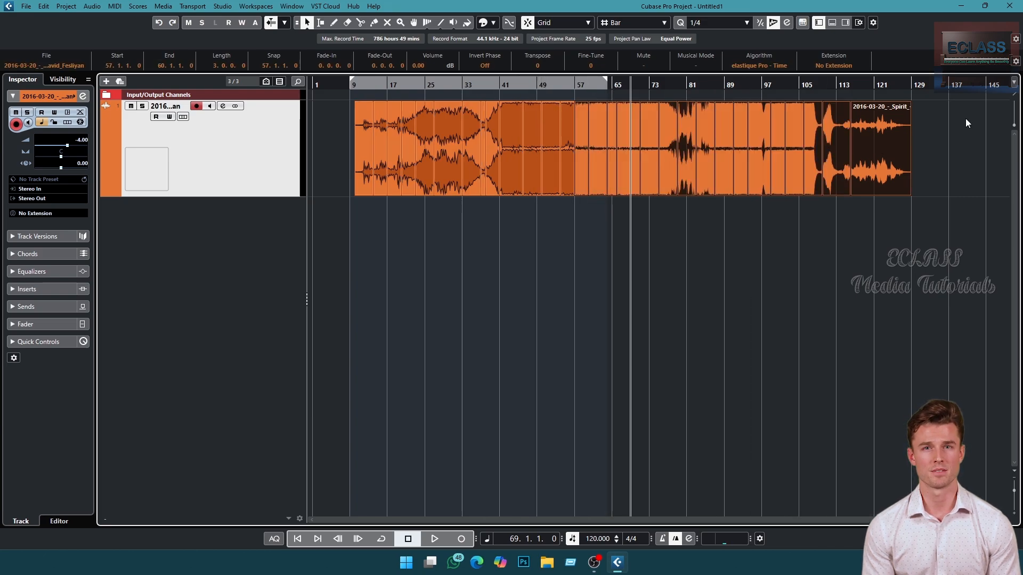
key("Delete")
left_click_drag(550, 215, 353, 144)
key("Delete")
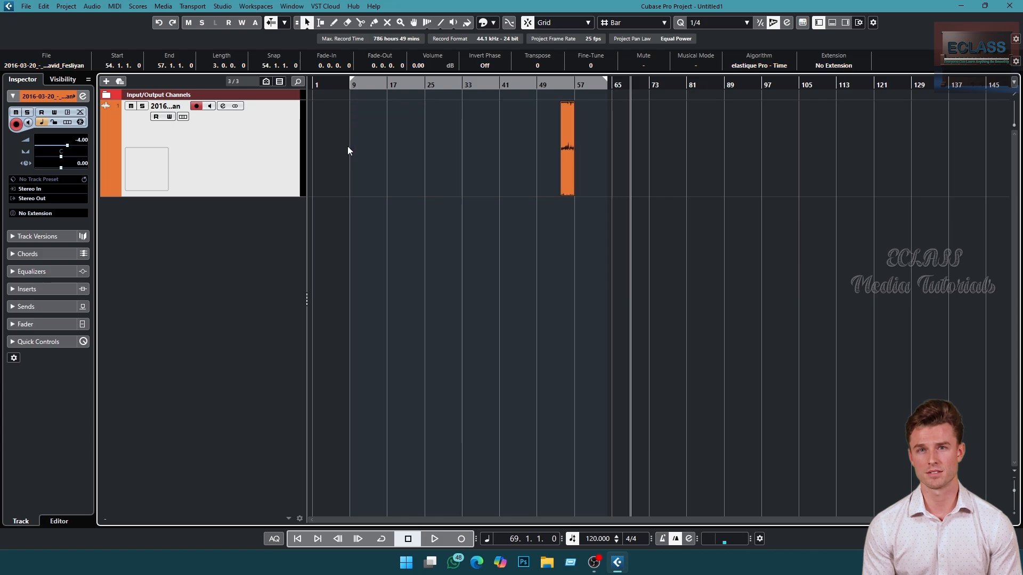
Step: Extend the remaining piece in both directions and trim its edges so it spans bars 29 to 38
left_click_drag(573, 197, 911, 198)
left_click_drag(560, 194, 355, 196)
left_click_drag(910, 197, 485, 196)
left_click_drag(356, 193, 445, 194)
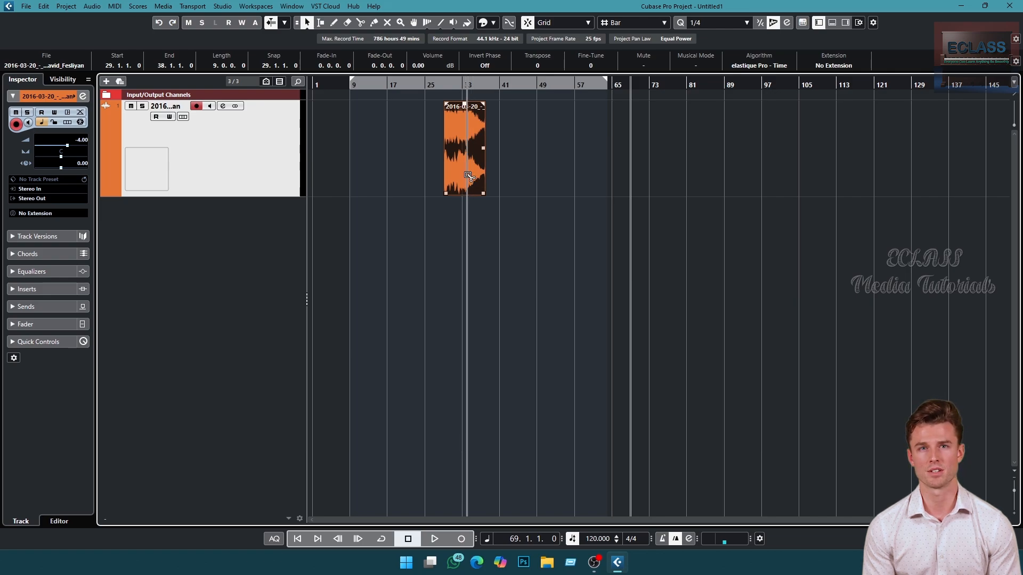
Step: Copy the short clip to bar 56, then try repeating the original clip and undo the repeat
left_click_drag(468, 175, 594, 176)
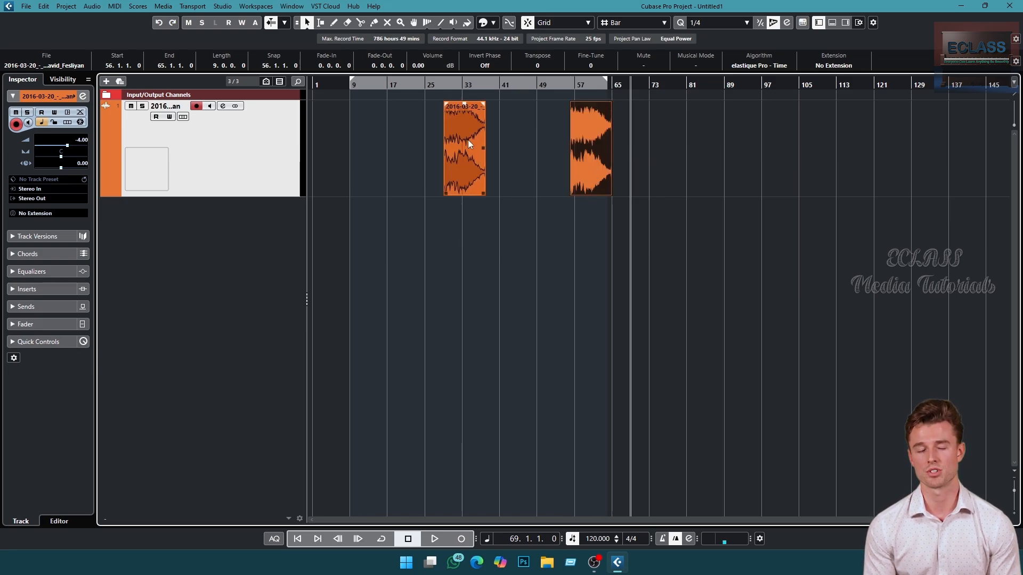
left_click(472, 171)
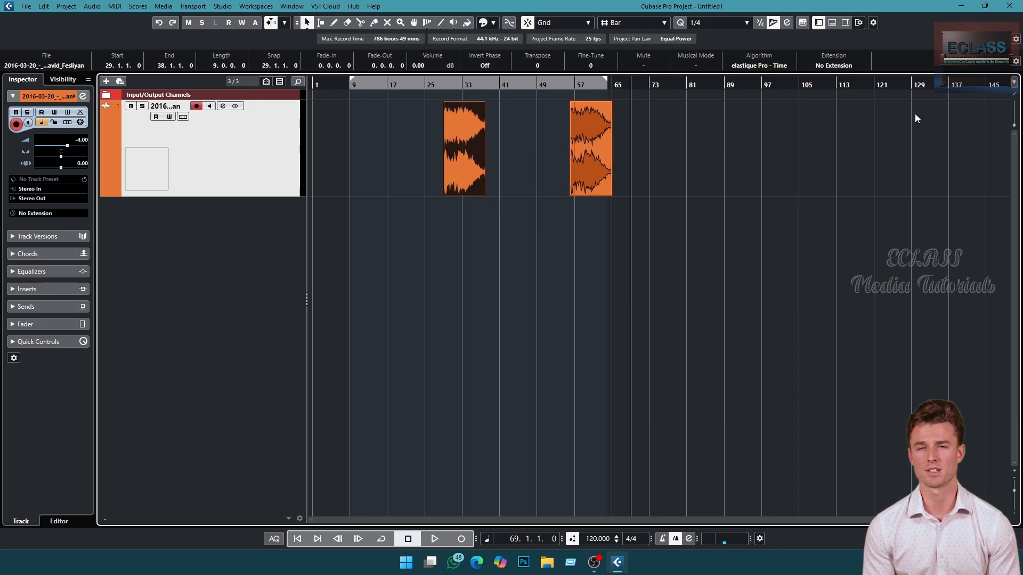
left_click_drag(483, 148, 521, 149)
key("ctrl+z")
Step: Try duplicating the original short clip repeatedly in a row after itself, and undo the duplicates
left_click(475, 171)
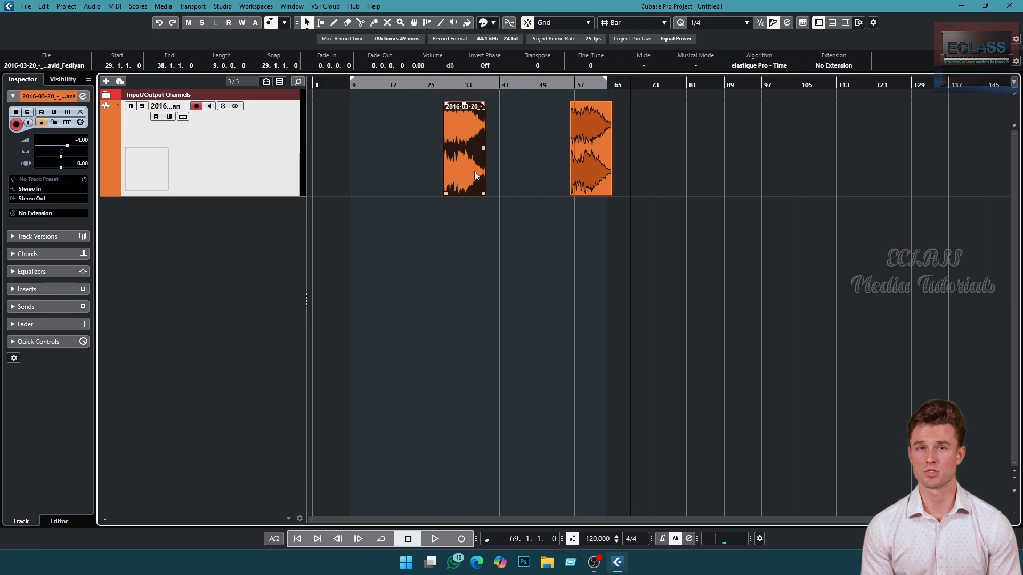
key("ctrl+d")
key("ctrl+d")
key("ctrl+d")
key("ctrl+d")
key("ctrl+d")
key("ctrl+d")
key("ctrl+d")
key("ctrl+d")
key("ctrl+d")
key("ctrl+d")
key("ctrl+d")
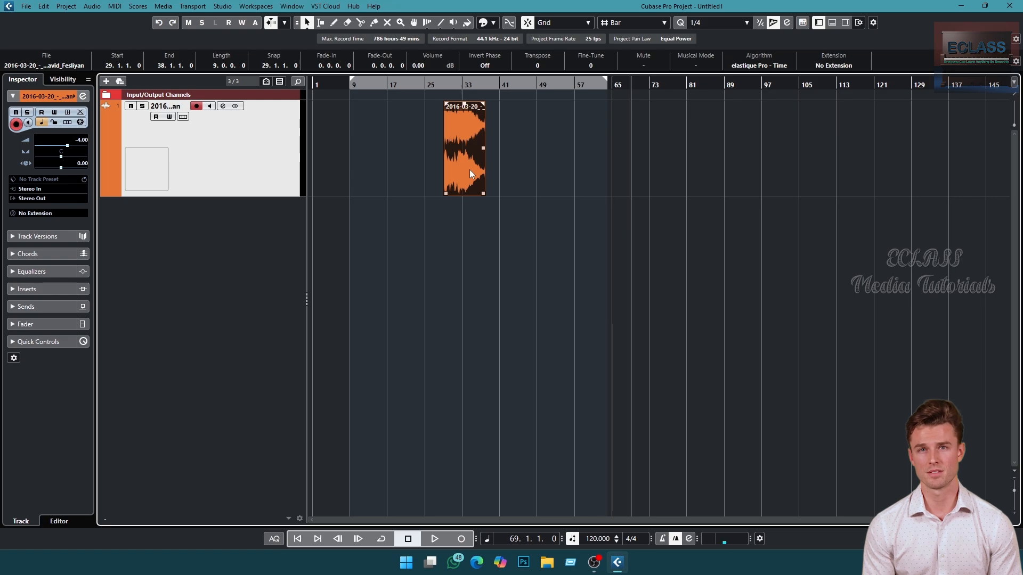
key("ctrl+z")
left_click_drag(599, 193, 602, 197)
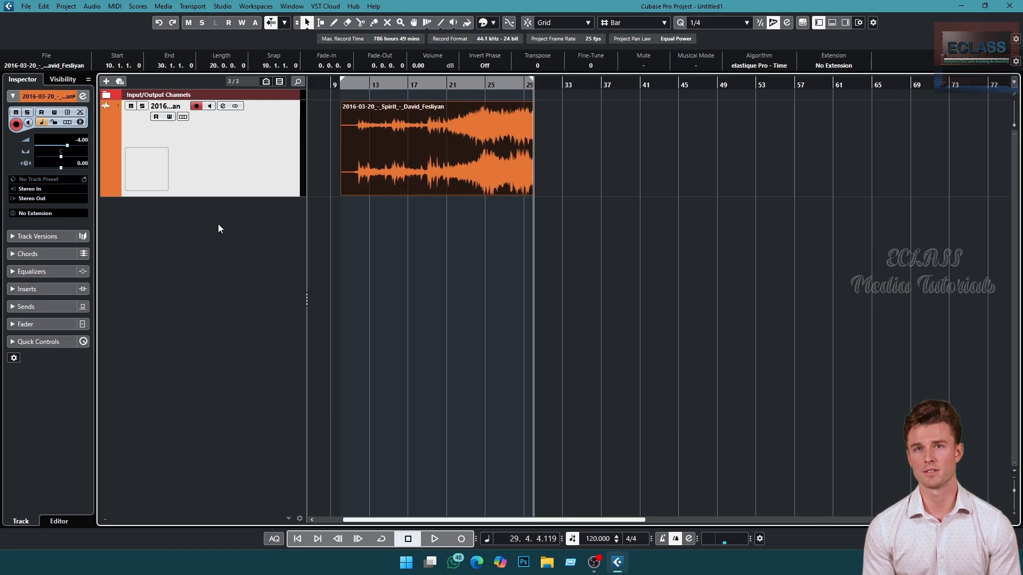
left_click(26, 6)
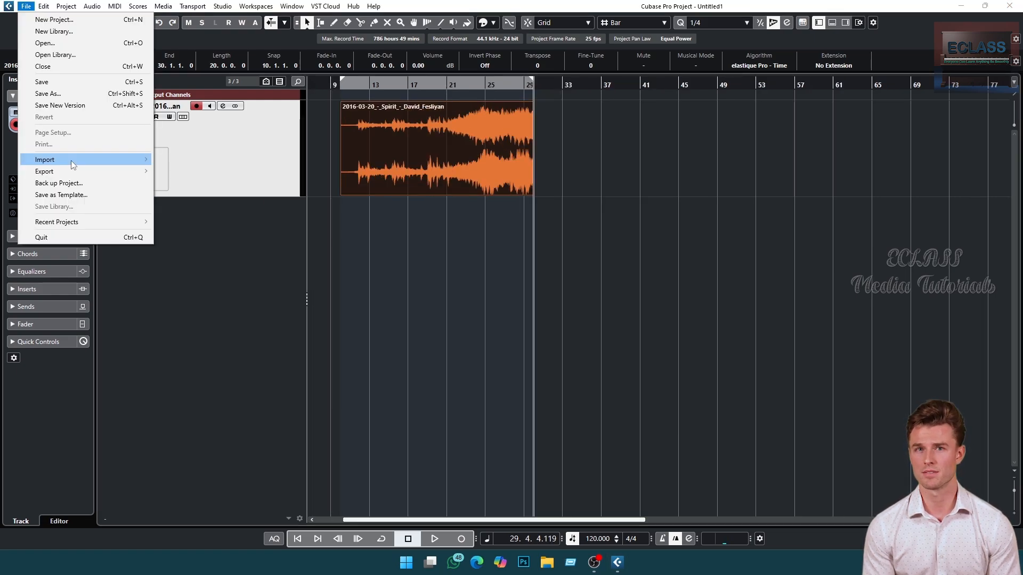
mouse_move(74, 160)
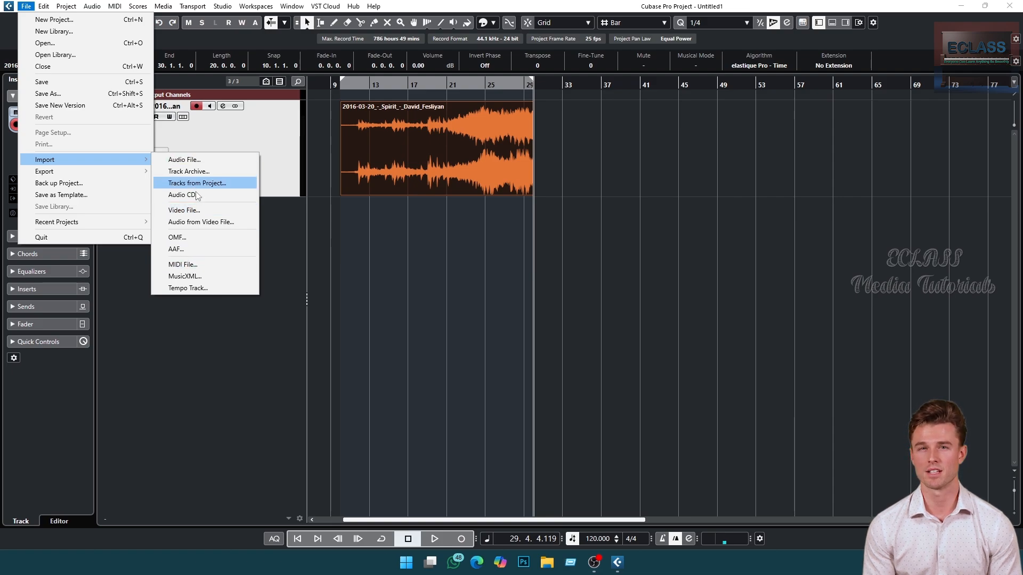
left_click(376, 192)
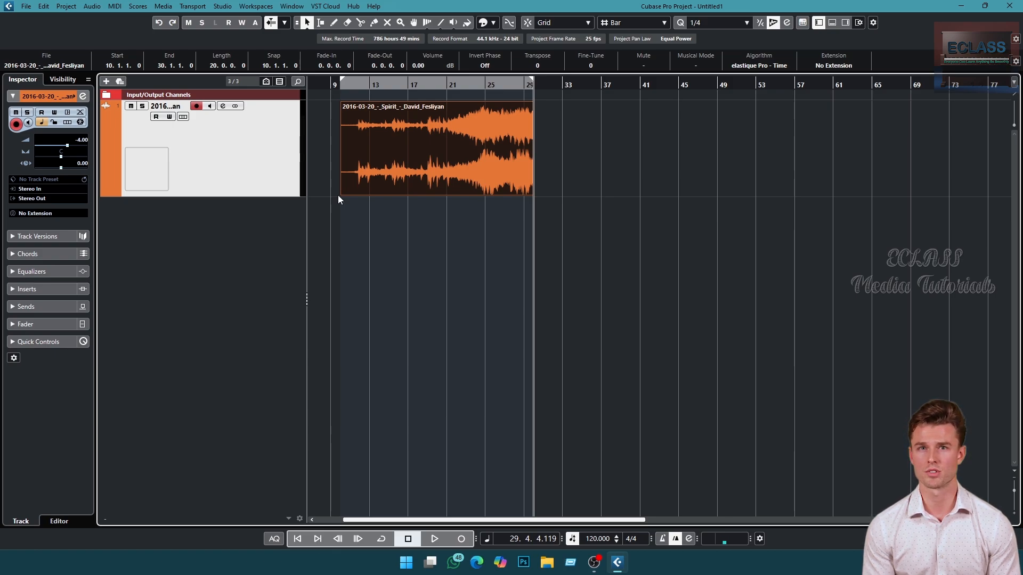
Step: Move the playback cursor to bar 19 and on to about bar 34, past the clip's end
left_click(430, 81)
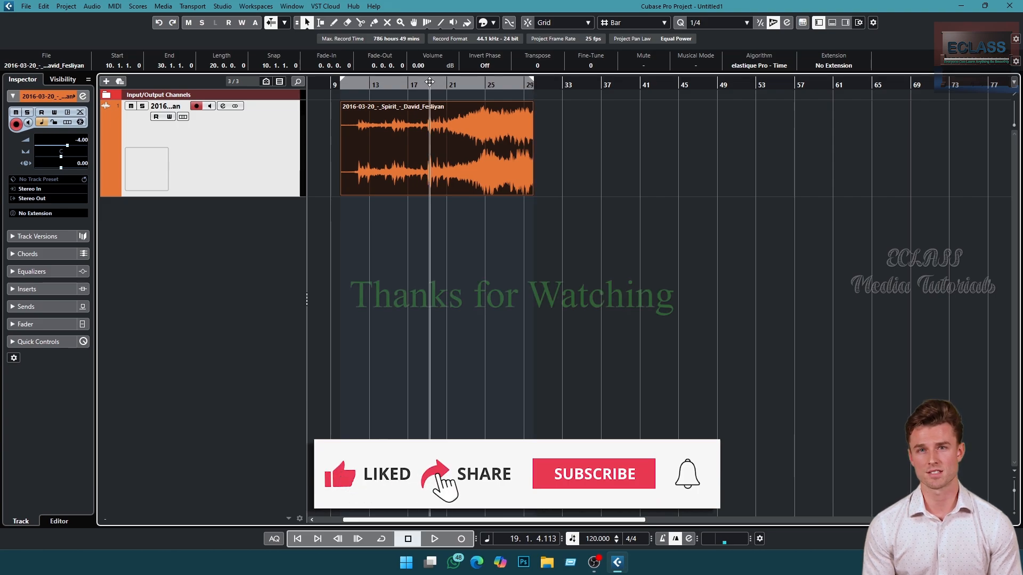
left_click(467, 82)
left_click(580, 83)
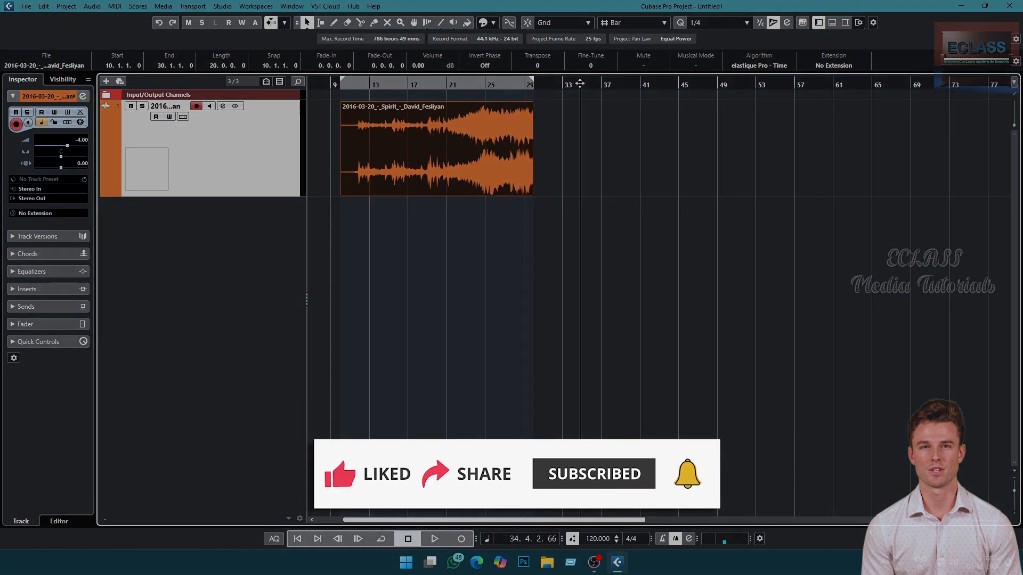